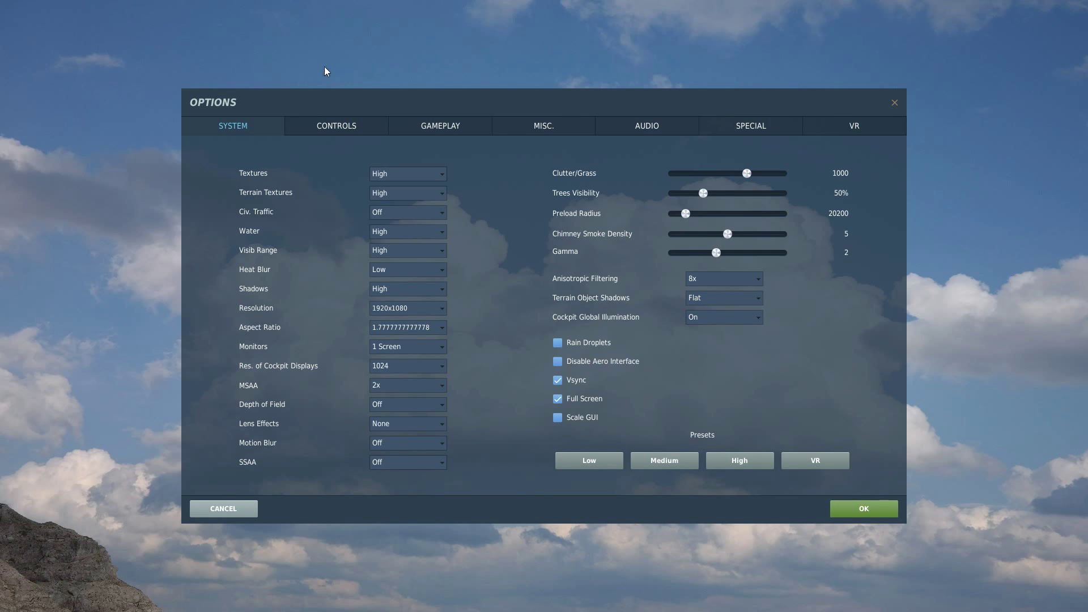
# Open the control settings and choose the Mi-8MTV2 Sim aircraft profile.
pyautogui.click(343, 122)
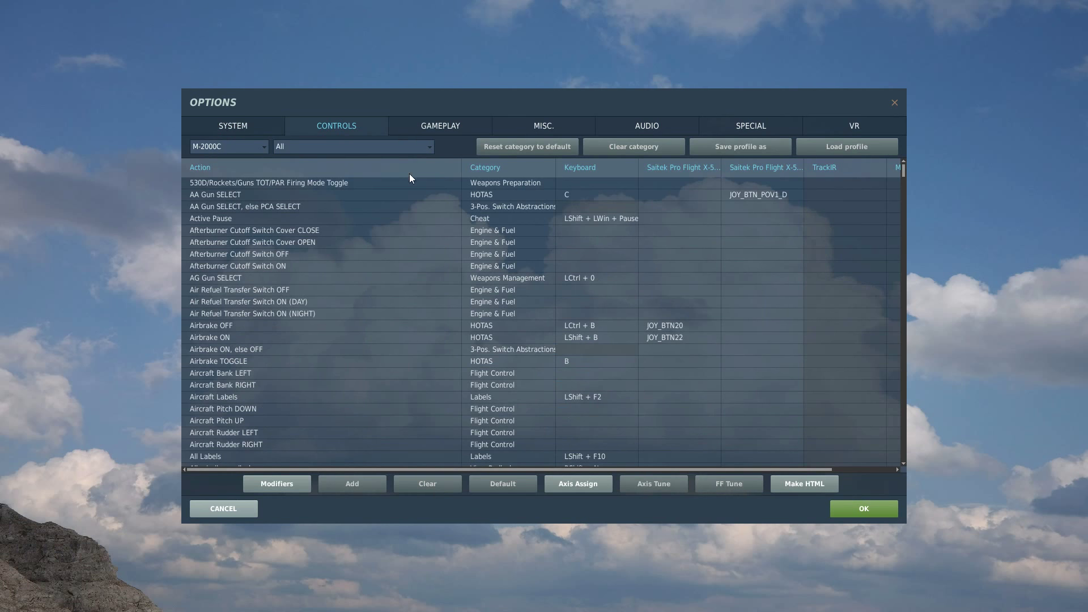
pyautogui.click(264, 147)
pyautogui.scroll(-8, 266, 197)
pyautogui.scroll(5, 236, 202)
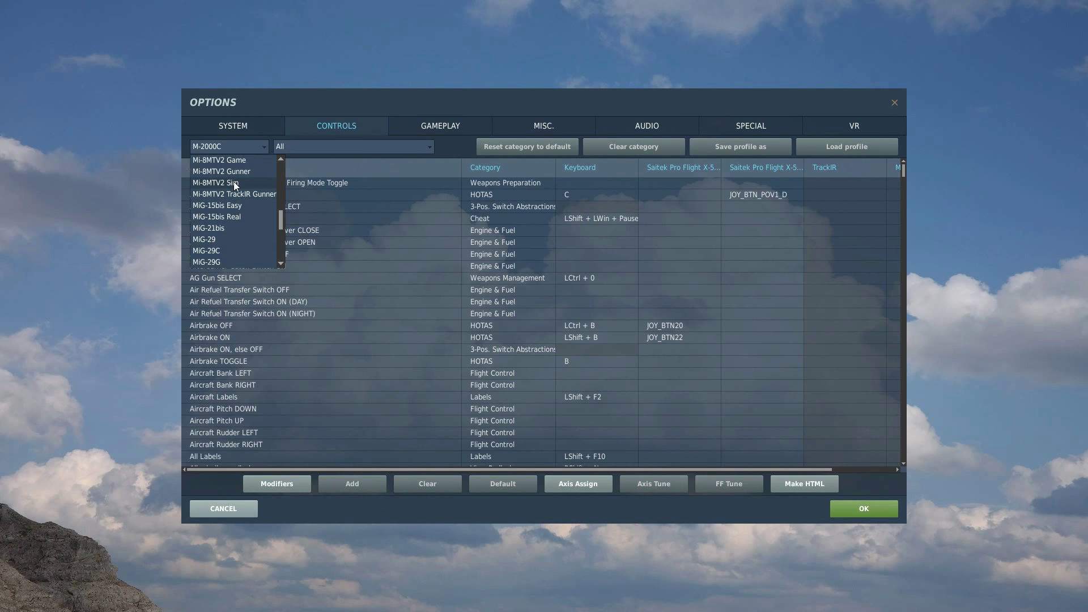
pyautogui.click(233, 183)
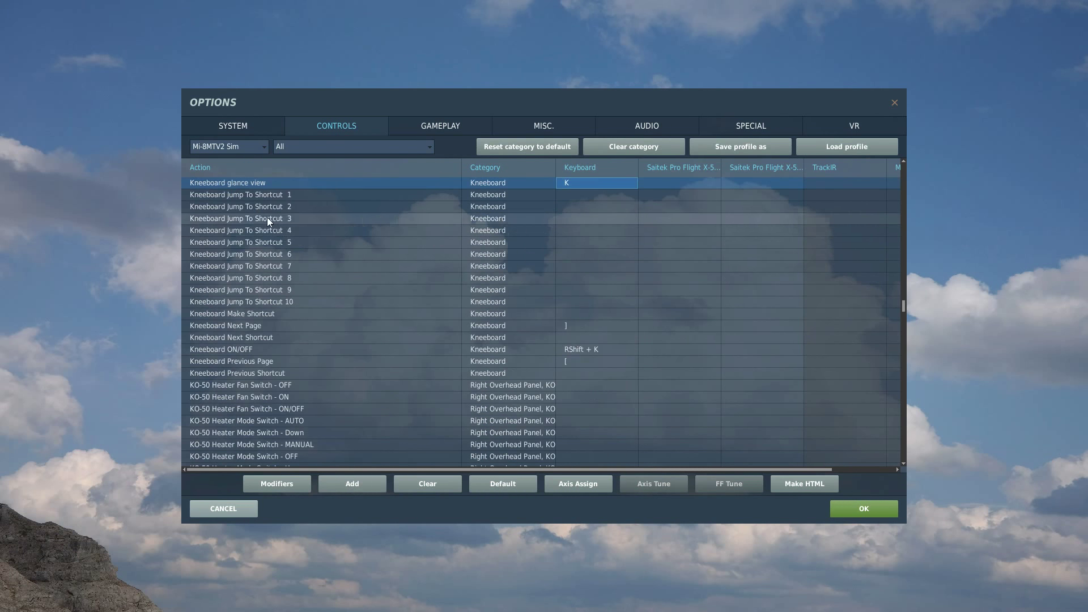
# Look through the full list of Mi-8MTV2 Sim commands and their key bindings.
pyautogui.scroll(3, 286, 229)
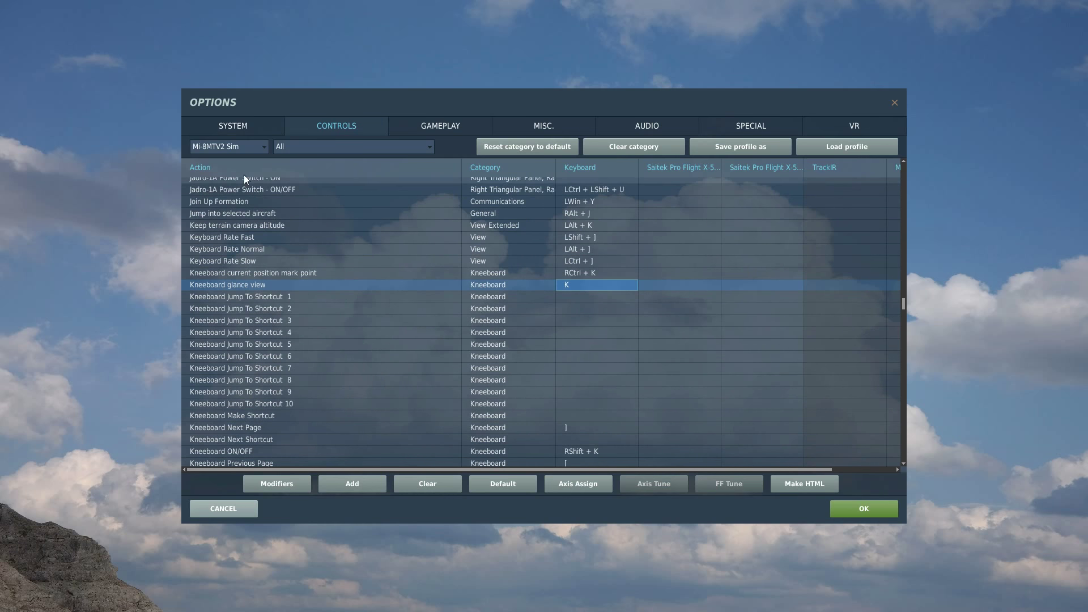
pyautogui.scroll(-3, 272, 270)
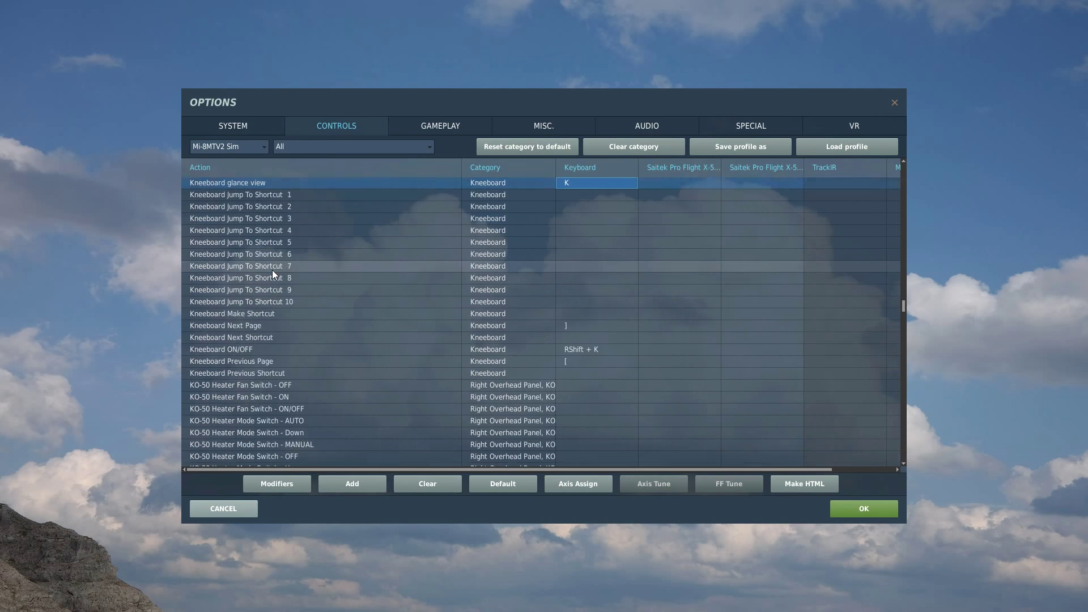
pyautogui.scroll(-20, 272, 270)
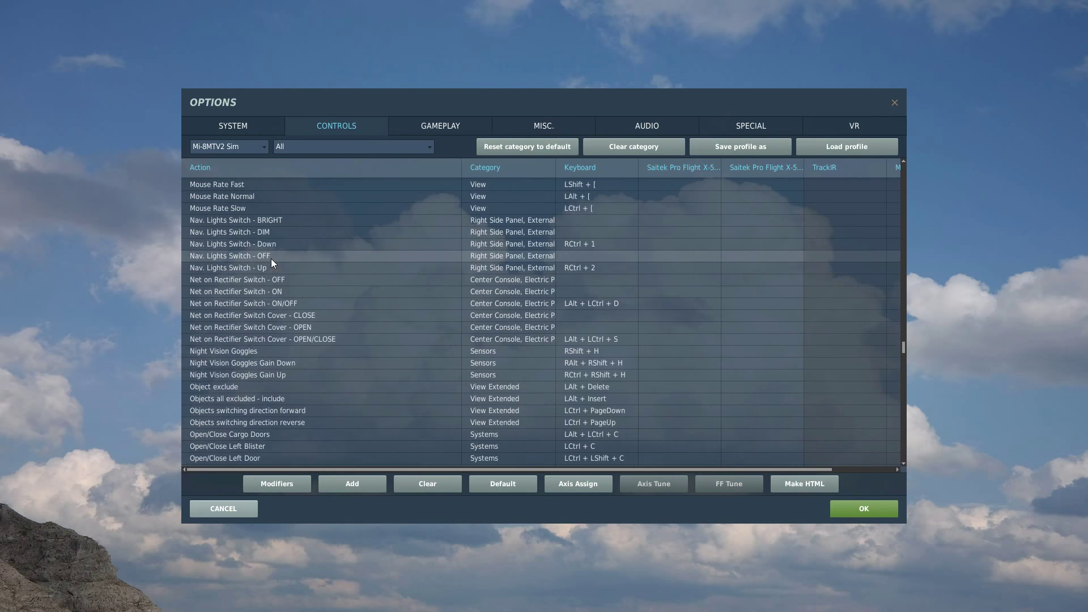
pyautogui.scroll(-20, 273, 258)
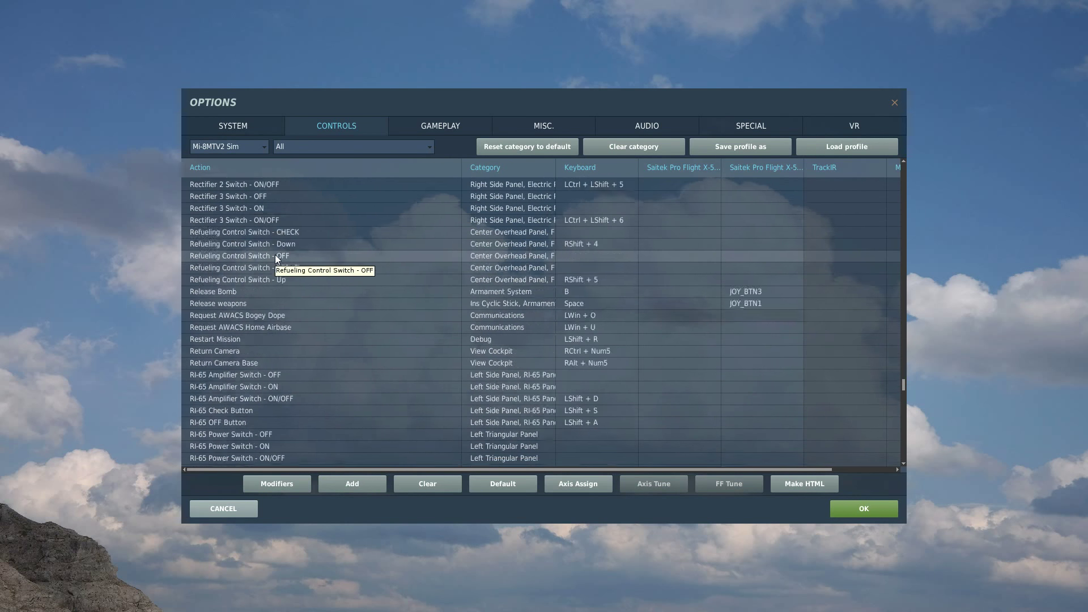
pyautogui.scroll(-5, 275, 256)
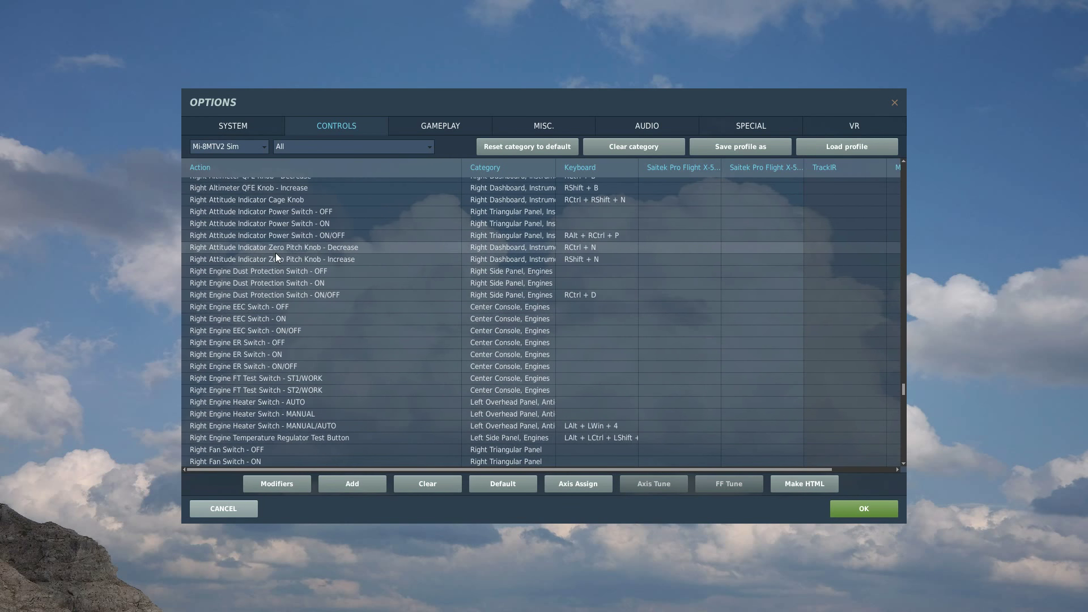
pyautogui.scroll(20, 276, 252)
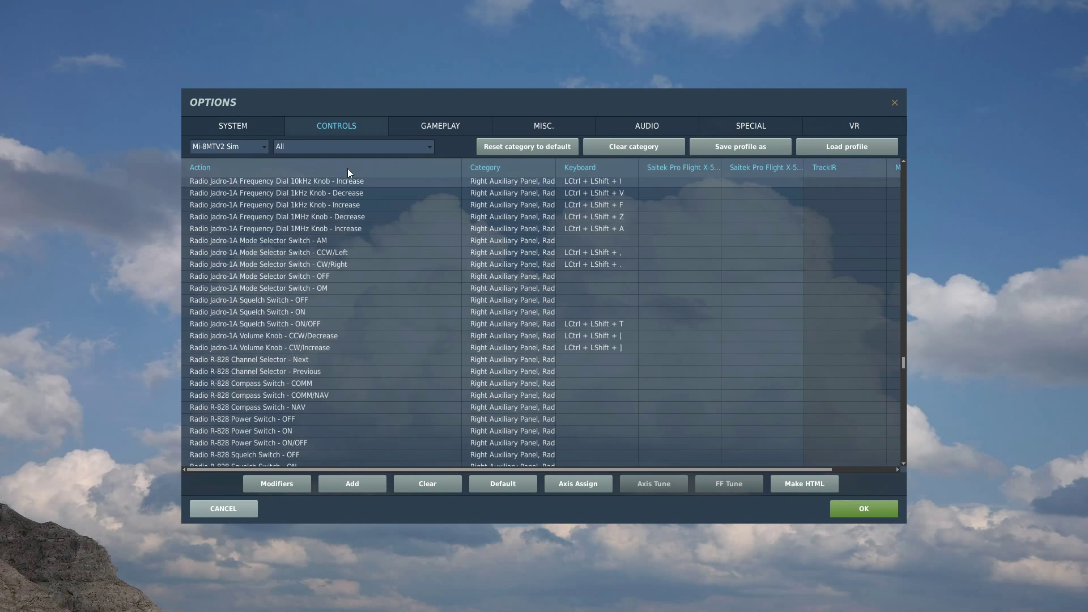
# Filter the Mi-8MTV2 Sim command list to show only Axis Commands.
pyautogui.click(429, 147)
pyautogui.click(433, 146)
pyautogui.click(433, 145)
pyautogui.click(312, 183)
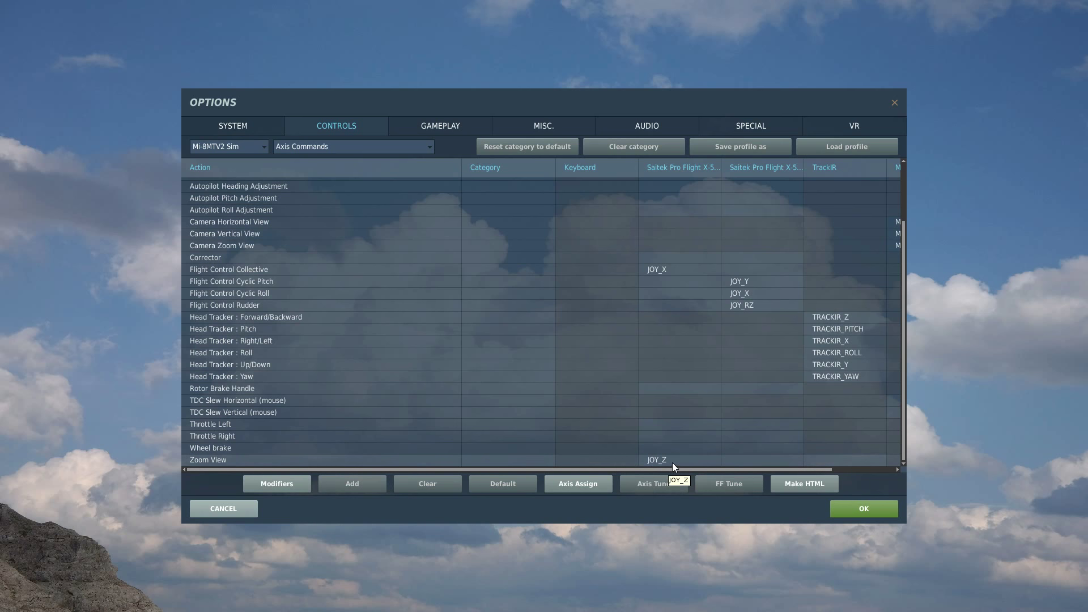
# Assign JOY_Z on the first Saitek Pro Flight device to Zoom View.
pyautogui.click(673, 462)
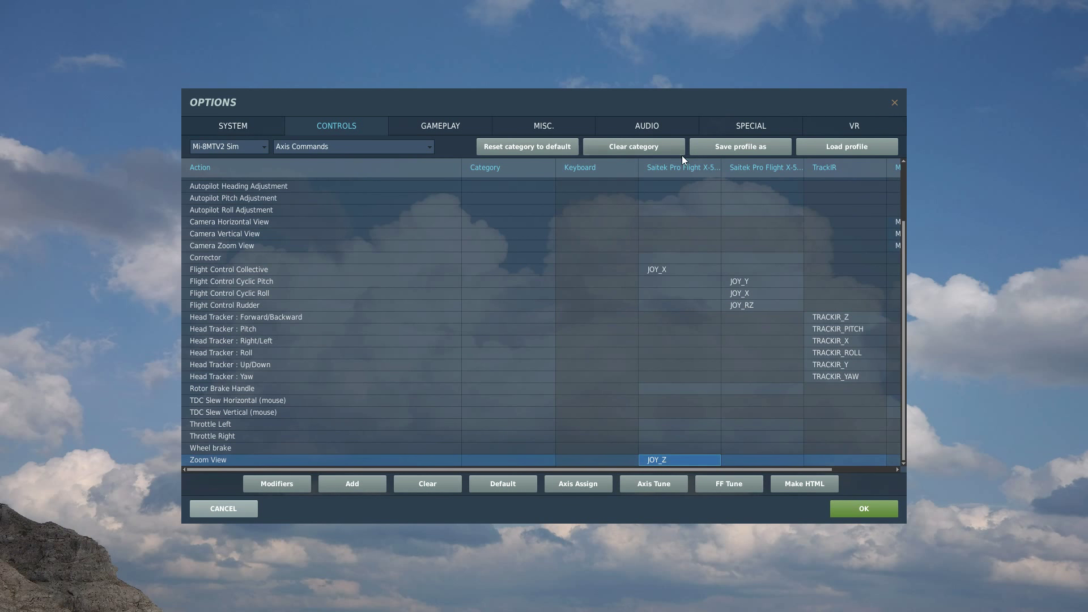
pyautogui.doubleClick(678, 460)
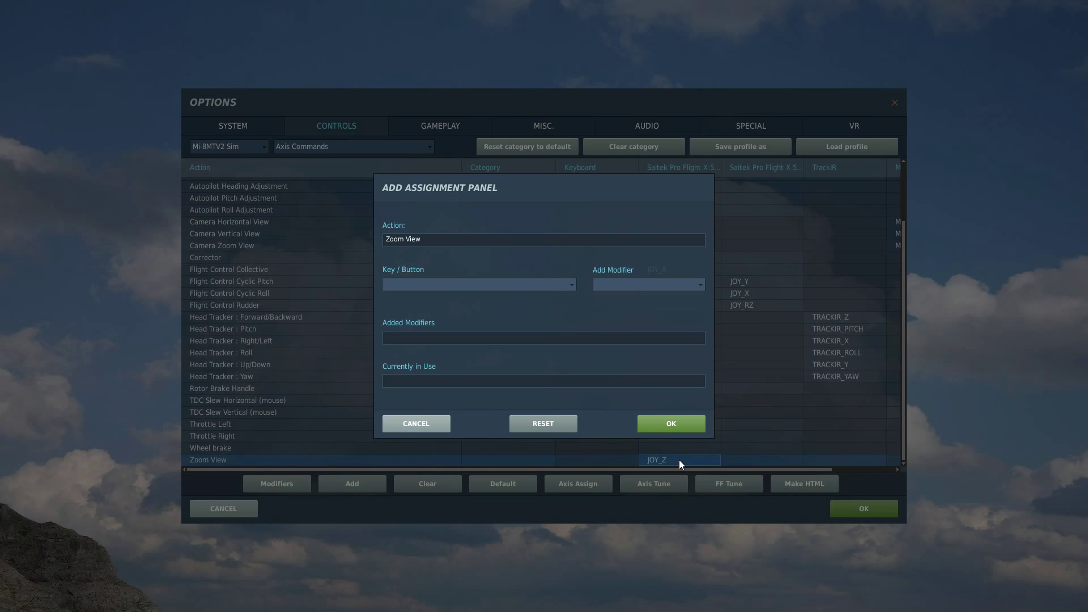
pyautogui.click(662, 424)
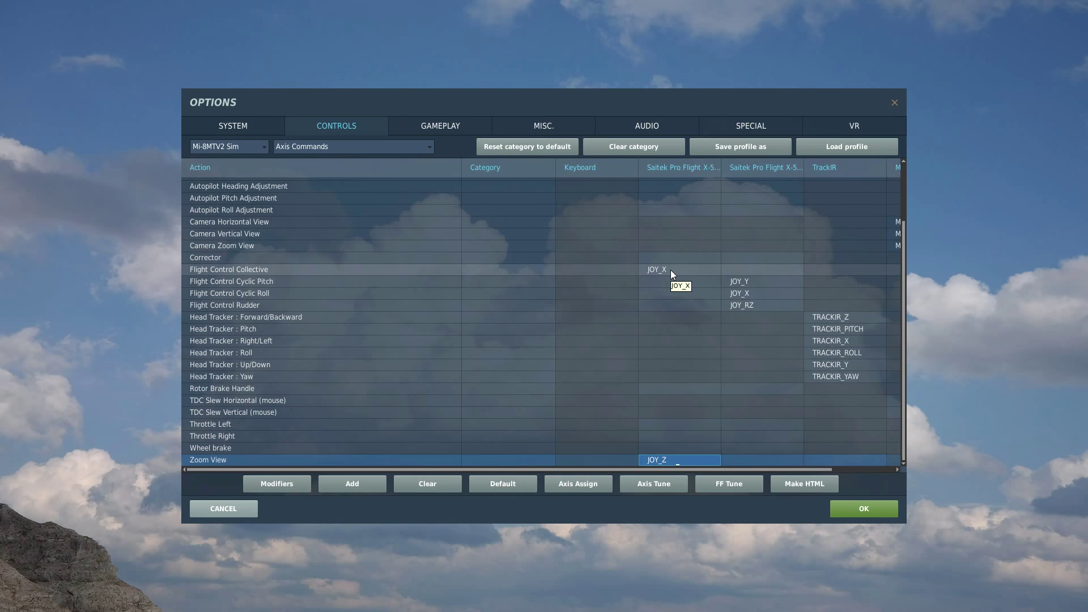
# Assign JOY_X on the first Saitek Pro Flight device to Flight Control Collective.
pyautogui.click(655, 269)
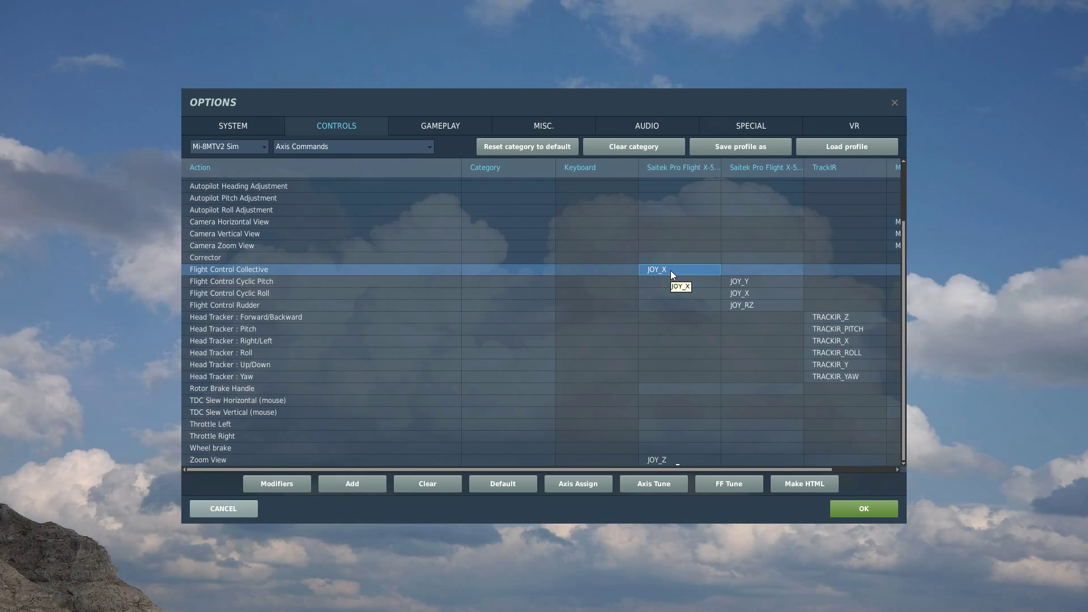
pyautogui.doubleClick(672, 272)
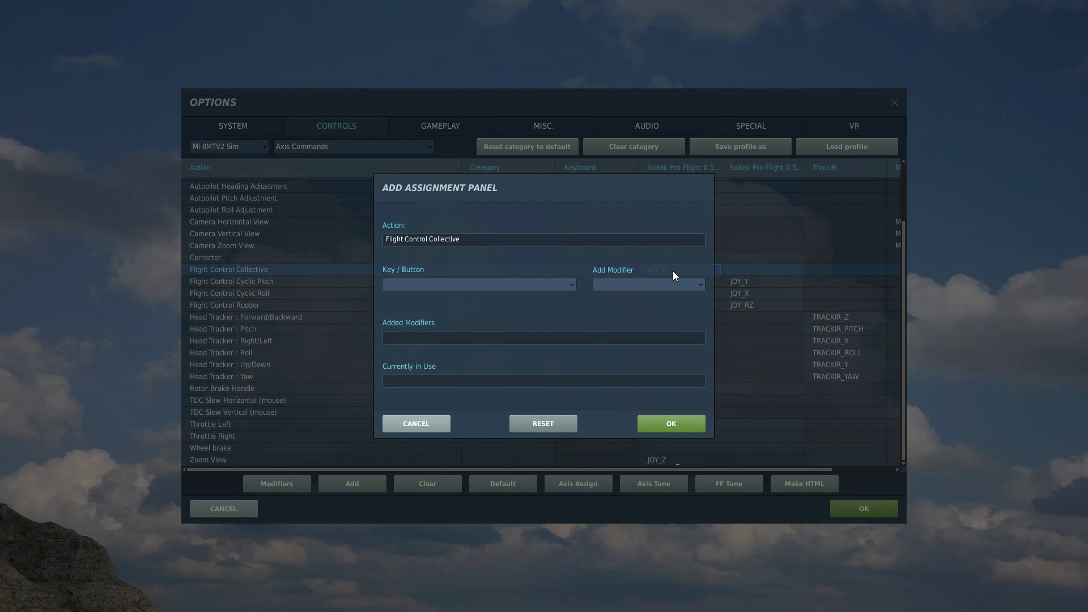
pyautogui.click(675, 429)
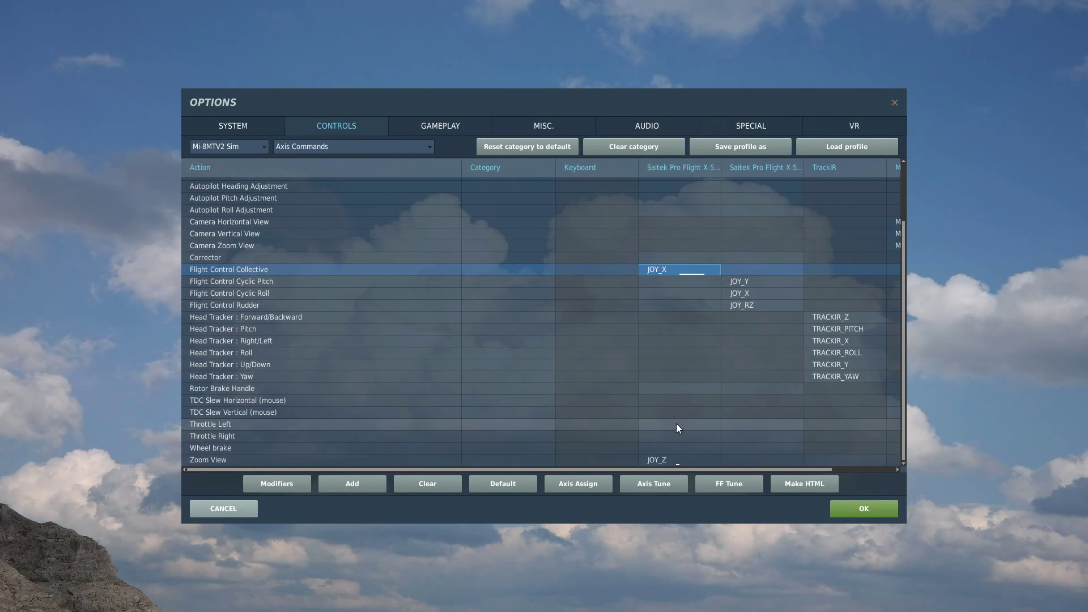
# Assign JOY_RZ on the second Saitek device to Flight Control Rudder and set its axis curvature to 25.
pyautogui.click(750, 306)
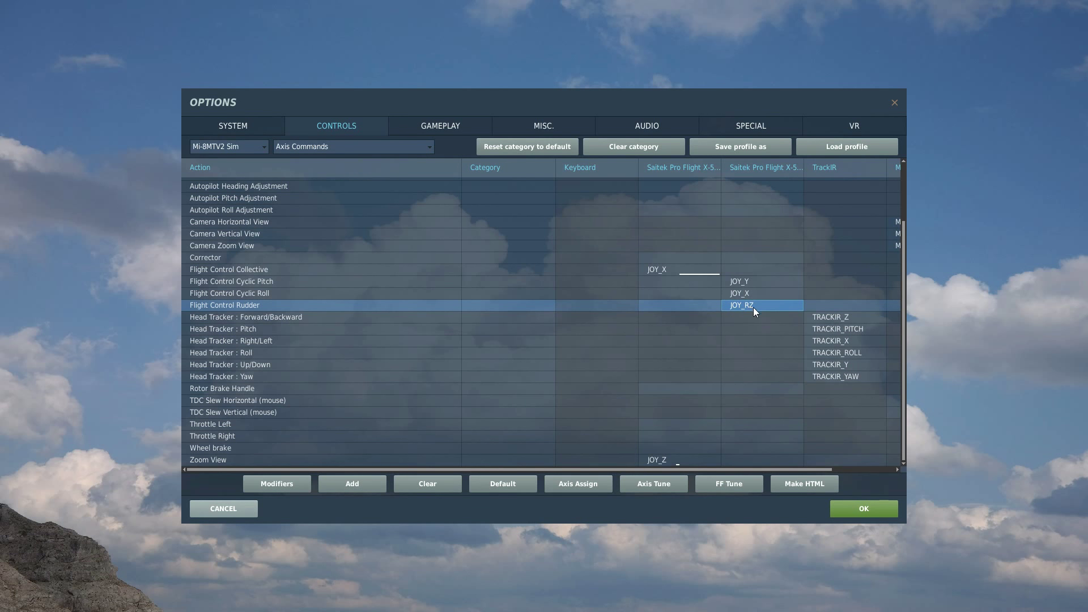
pyautogui.doubleClick(756, 307)
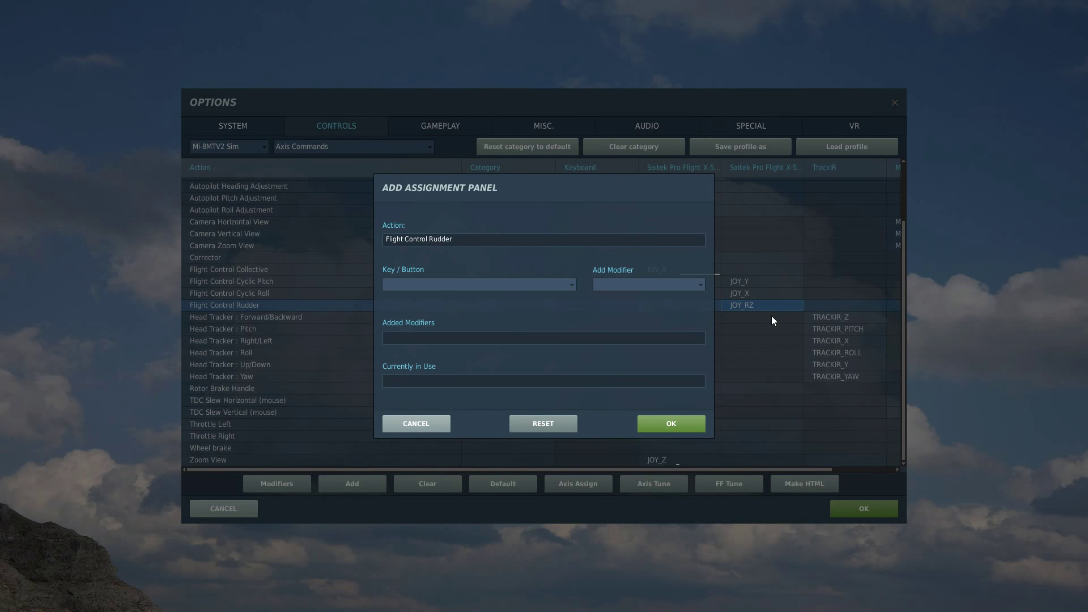
pyautogui.click(679, 426)
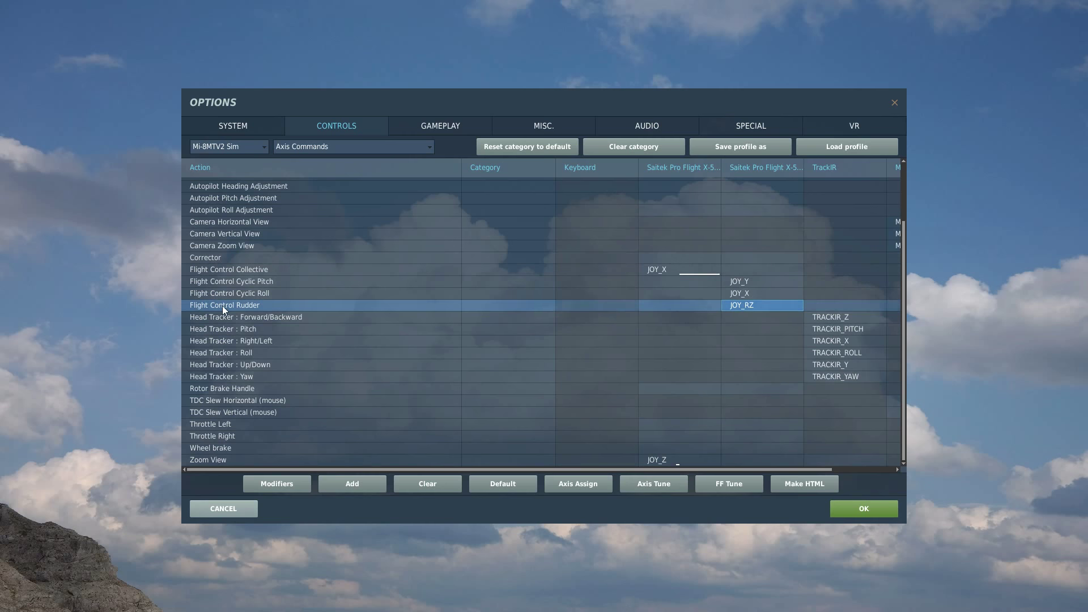
pyautogui.click(657, 490)
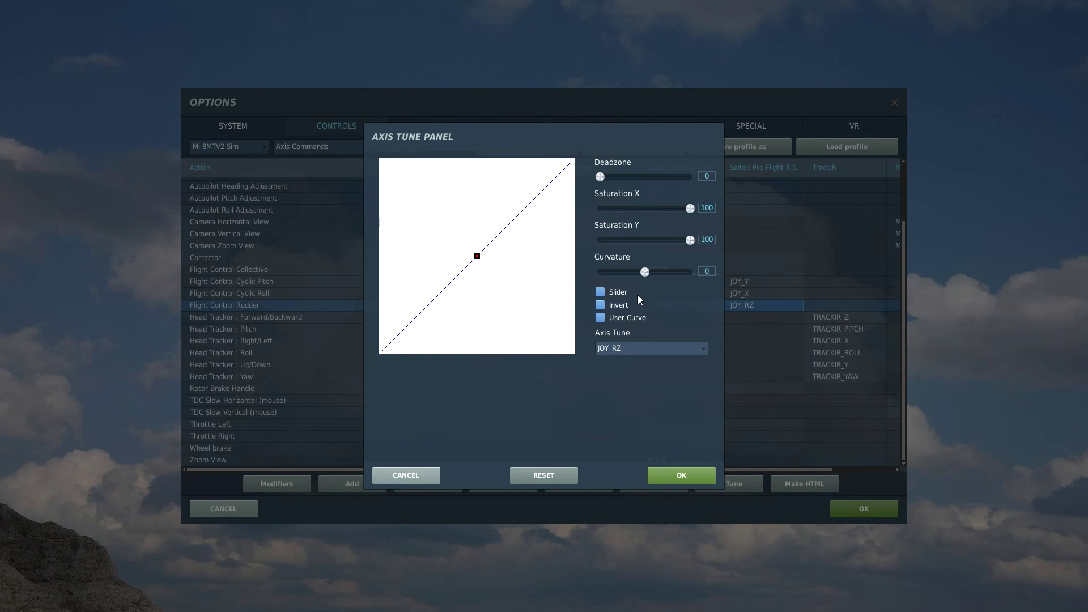
pyautogui.moveTo(646, 272); pyautogui.dragTo(656, 273)
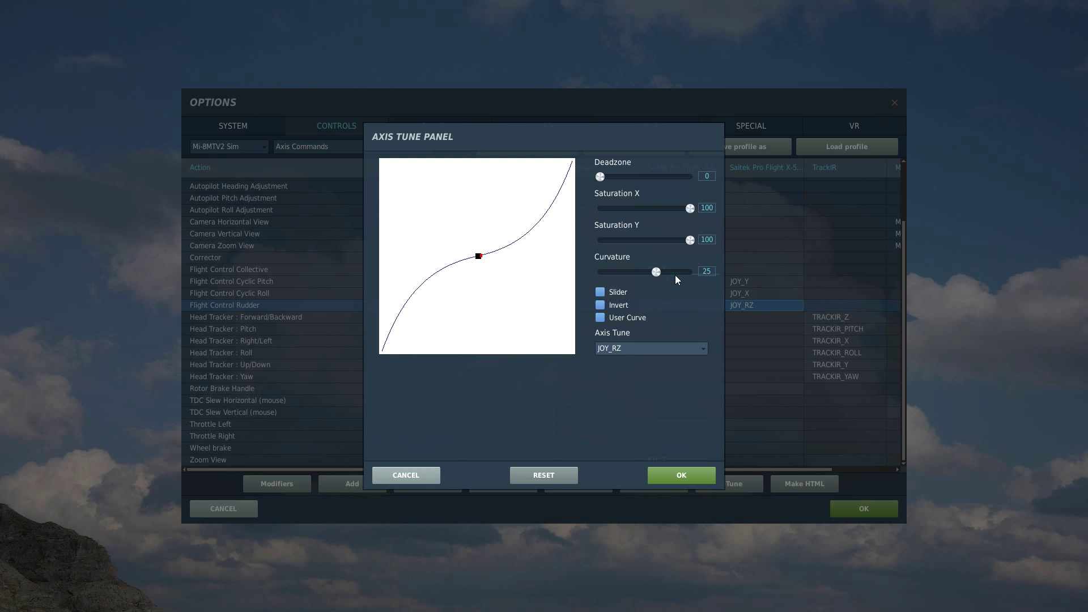
pyautogui.click(676, 473)
# Assign JOY_X on the second Saitek device to Flight Control Cyclic Roll and increase its axis curvature.
pyautogui.click(755, 295)
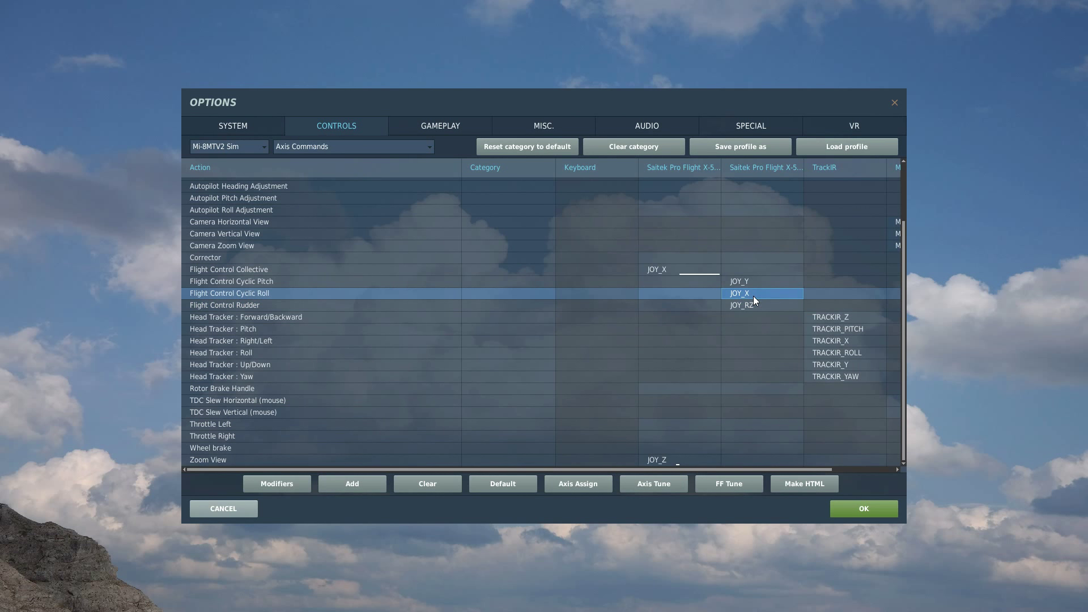
pyautogui.doubleClick(754, 296)
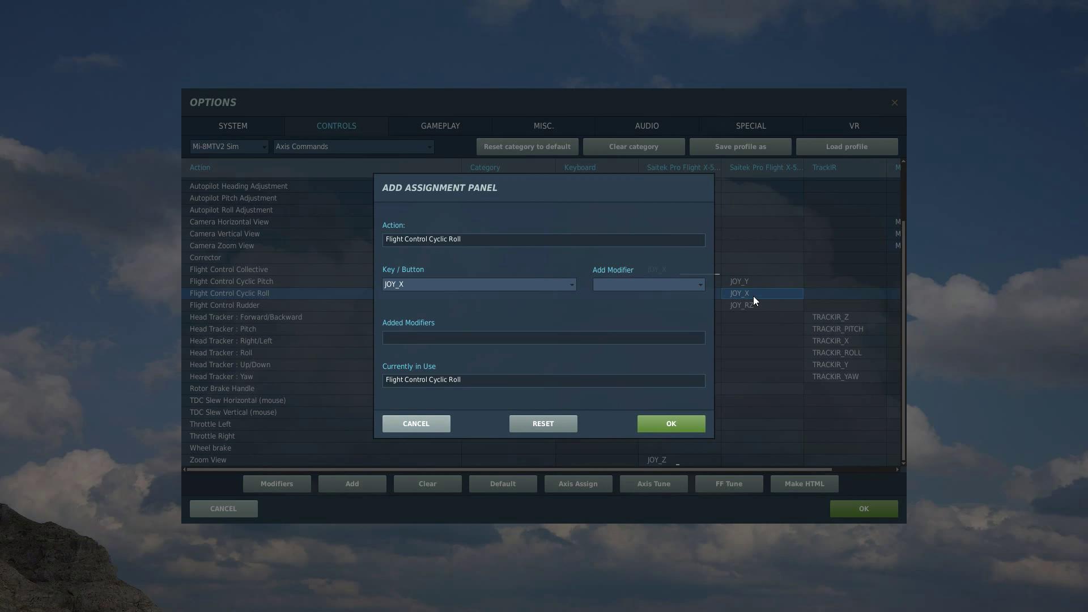
pyautogui.click(681, 427)
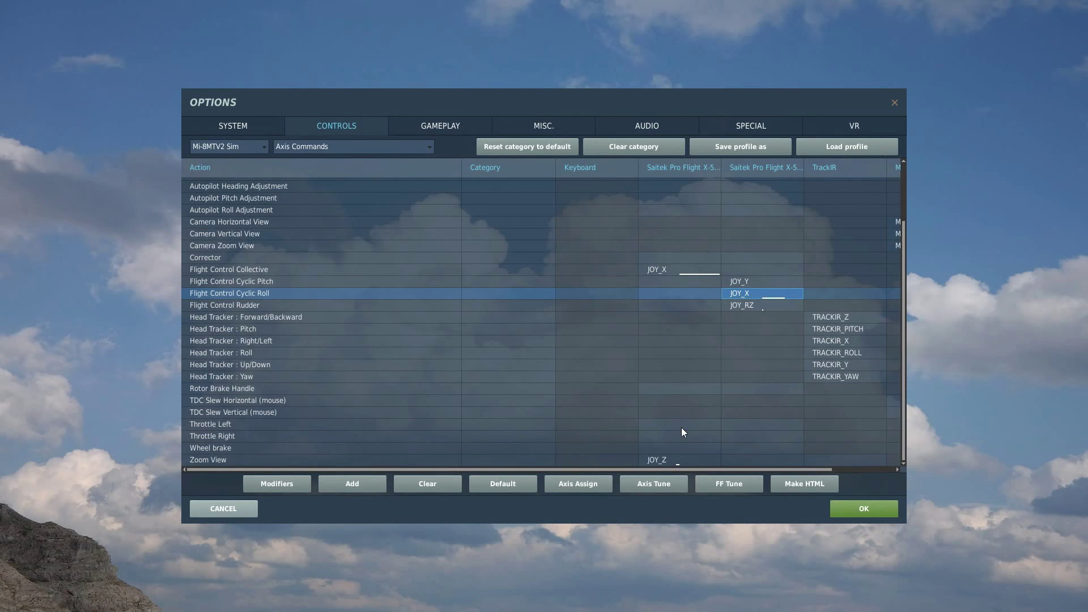
pyautogui.click(667, 487)
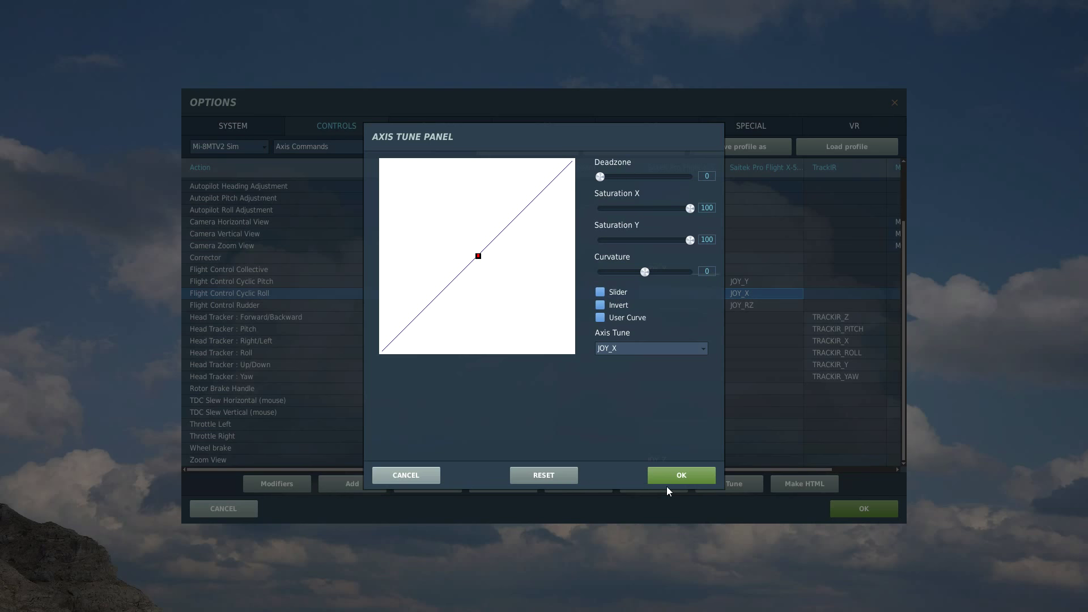
pyautogui.moveTo(644, 276); pyautogui.dragTo(655, 274)
pyautogui.click(669, 471)
# Assign JOY_Y on the second Saitek device to Flight Control Cyclic Pitch and set its axis curvature to 25.
pyautogui.click(741, 282)
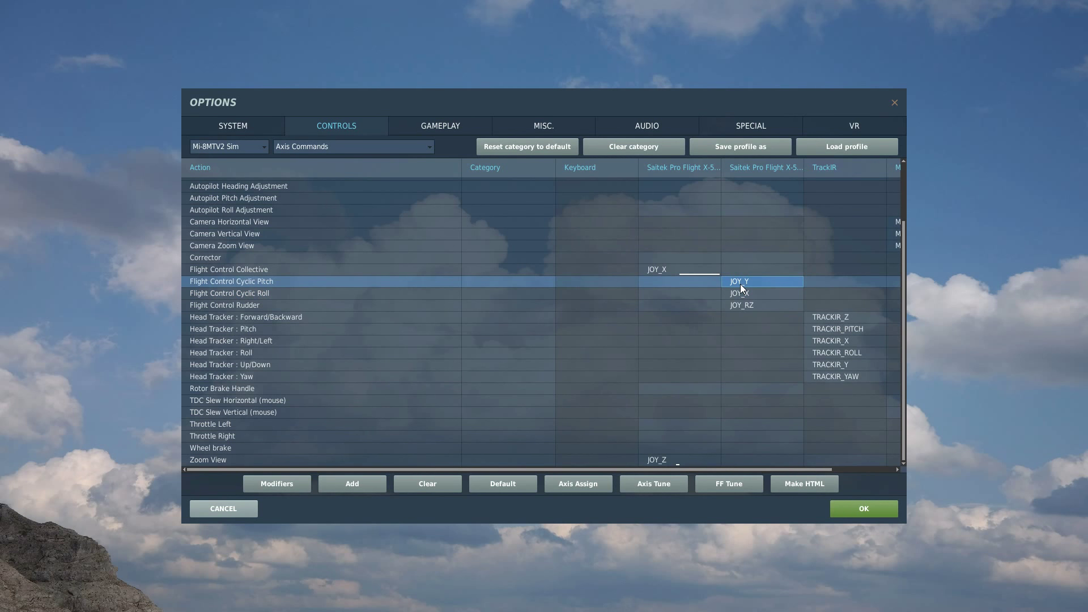
pyautogui.doubleClick(740, 282)
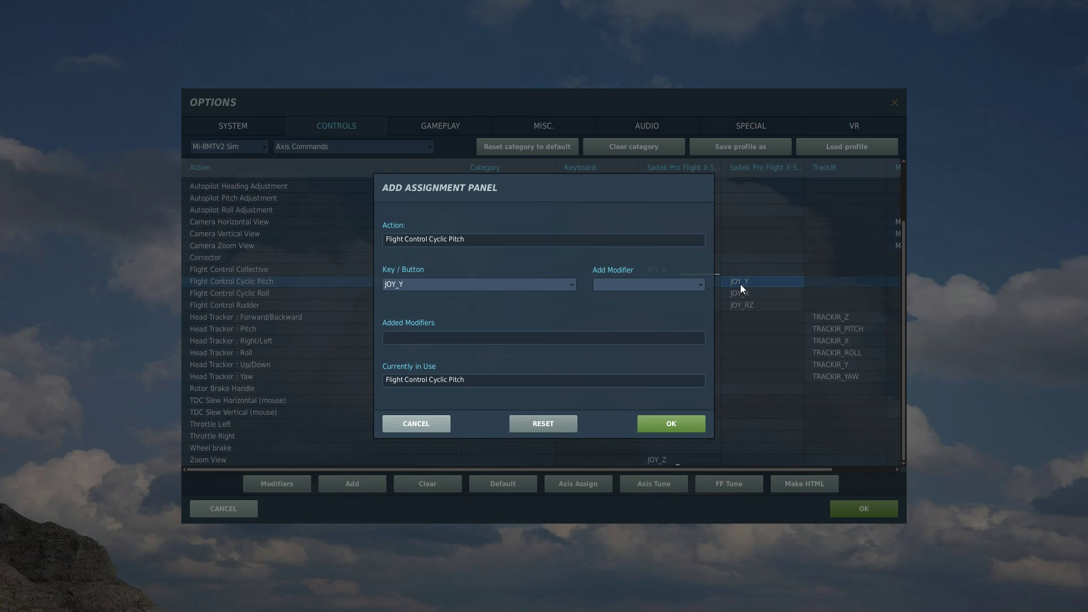
pyautogui.click(651, 430)
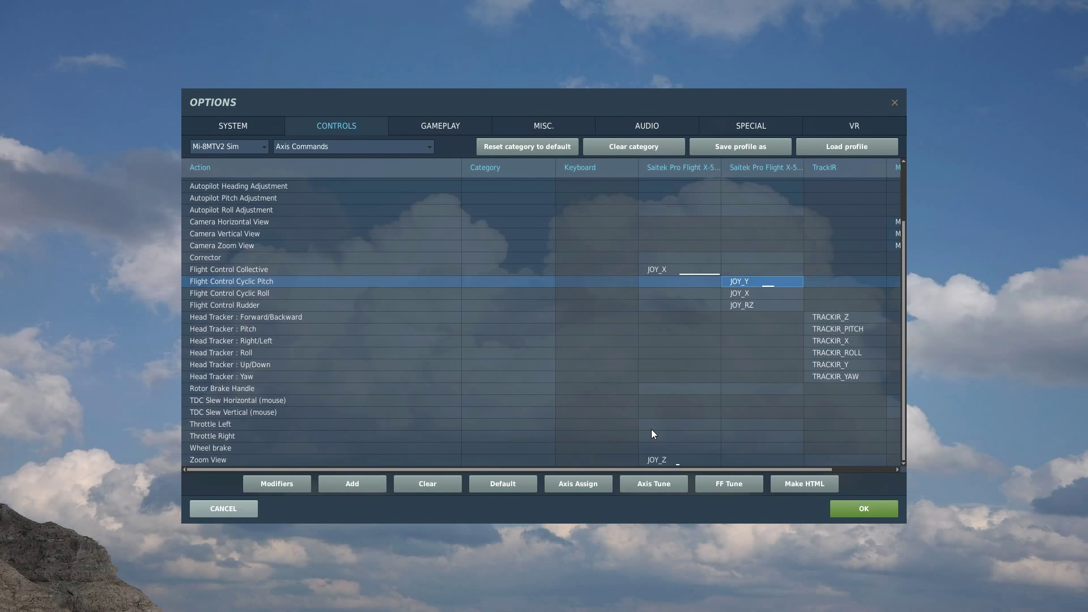
pyautogui.click(653, 484)
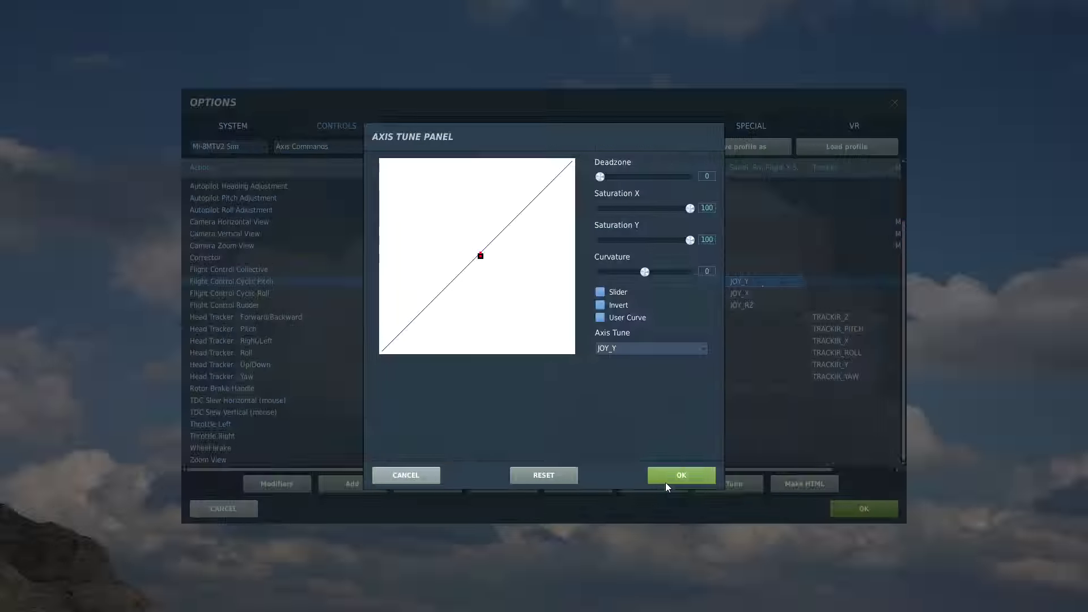
pyautogui.moveTo(637, 271); pyautogui.dragTo(654, 275)
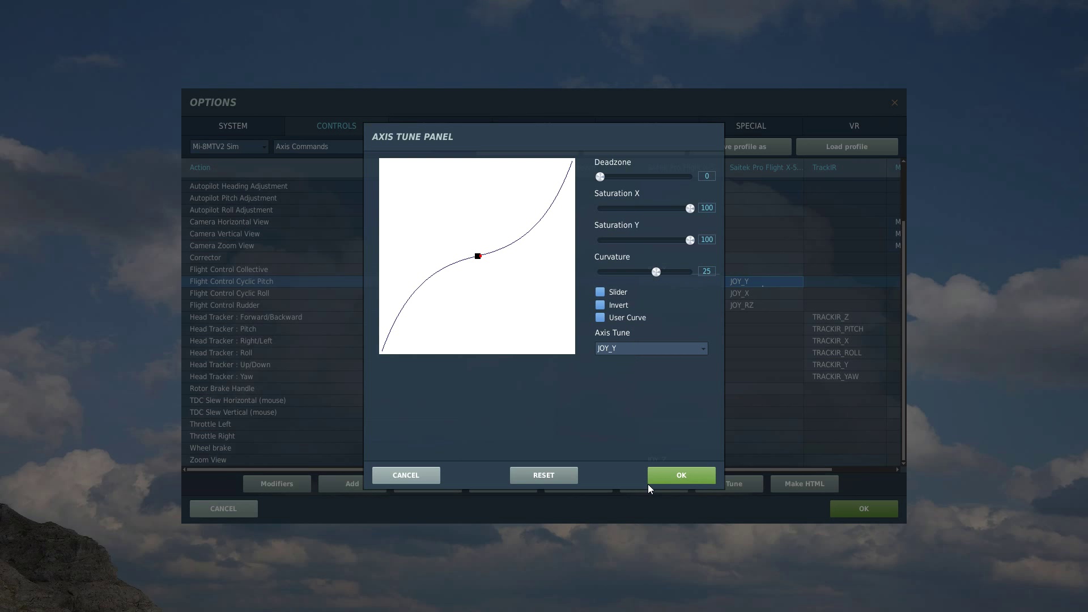
pyautogui.click(677, 480)
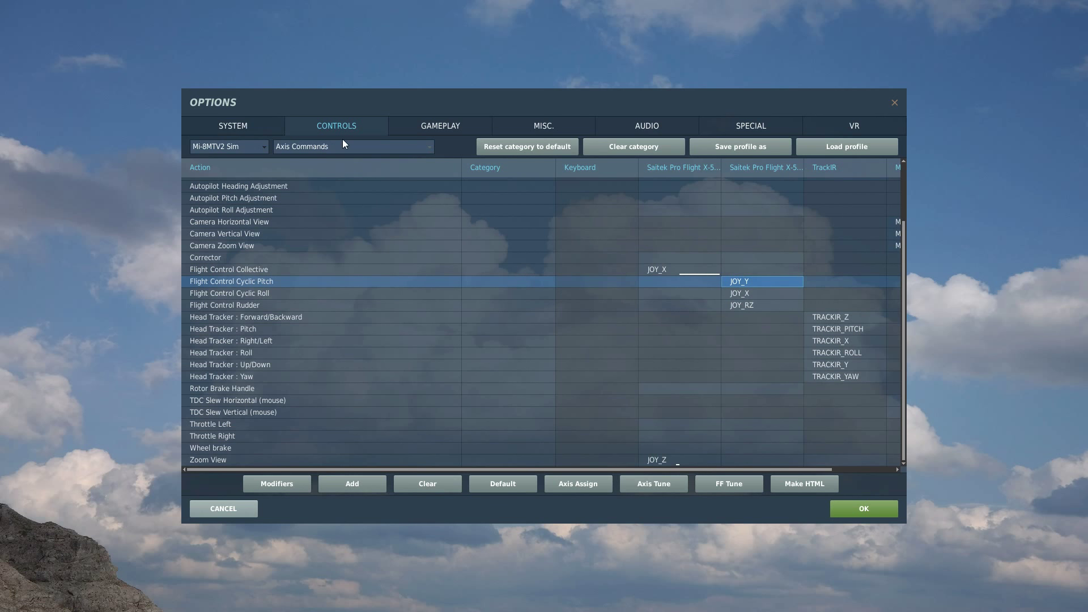
# Search the commands for "start" and assign JOY_BTN18 on the first Saitek device to Auto Start.
pyautogui.click(428, 150)
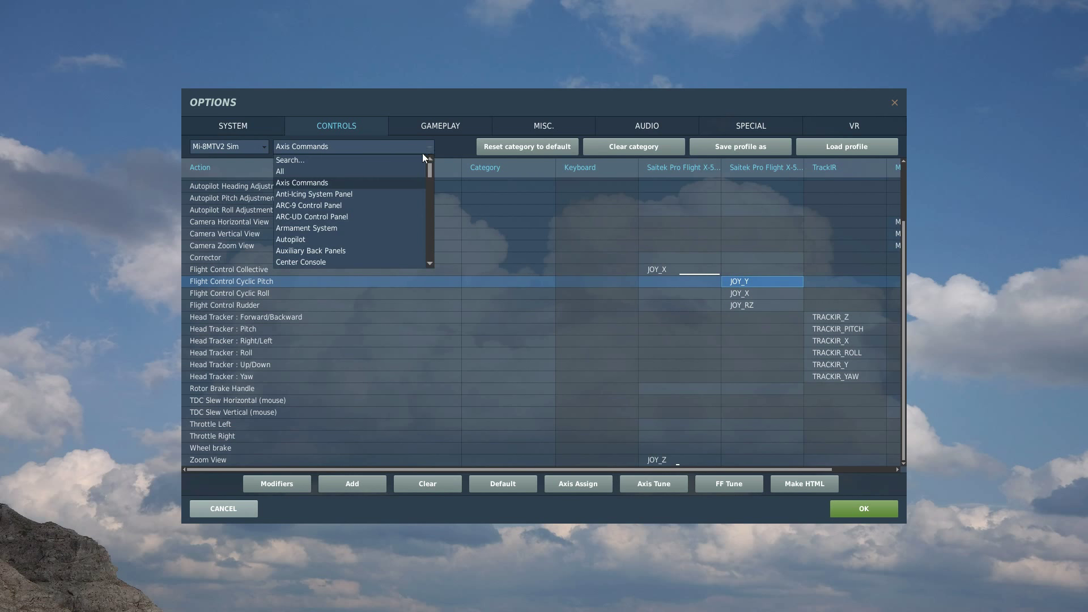
pyautogui.click(372, 159)
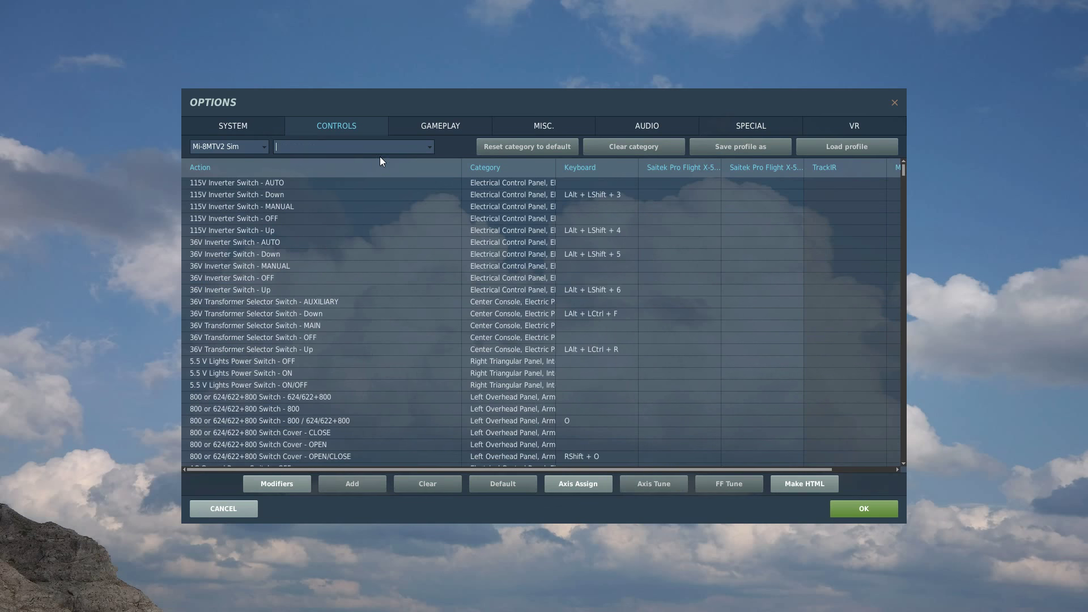
pyautogui.click(431, 146)
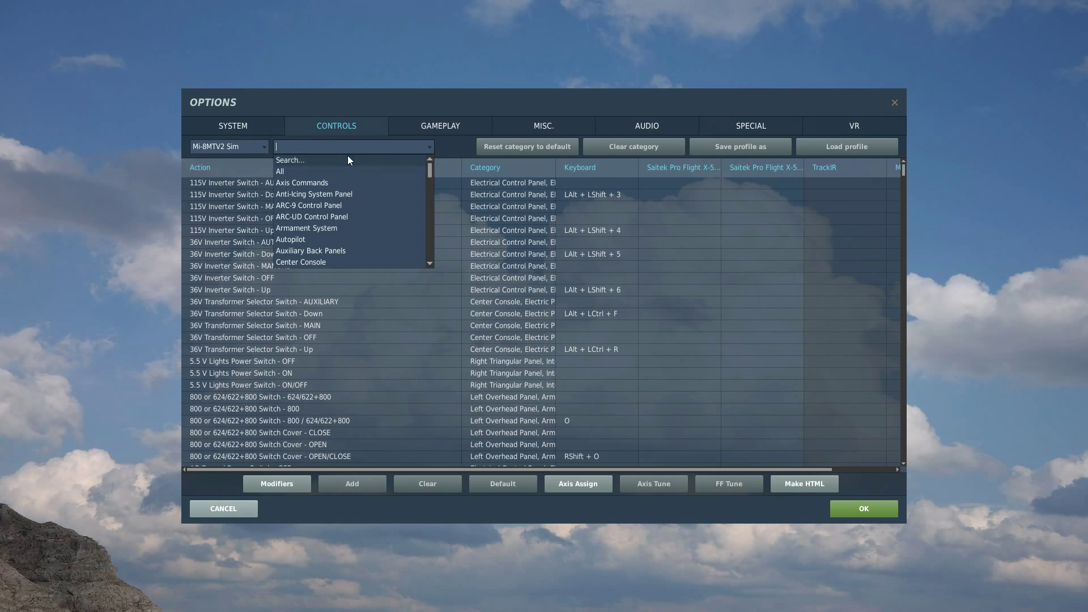
pyautogui.click(292, 161)
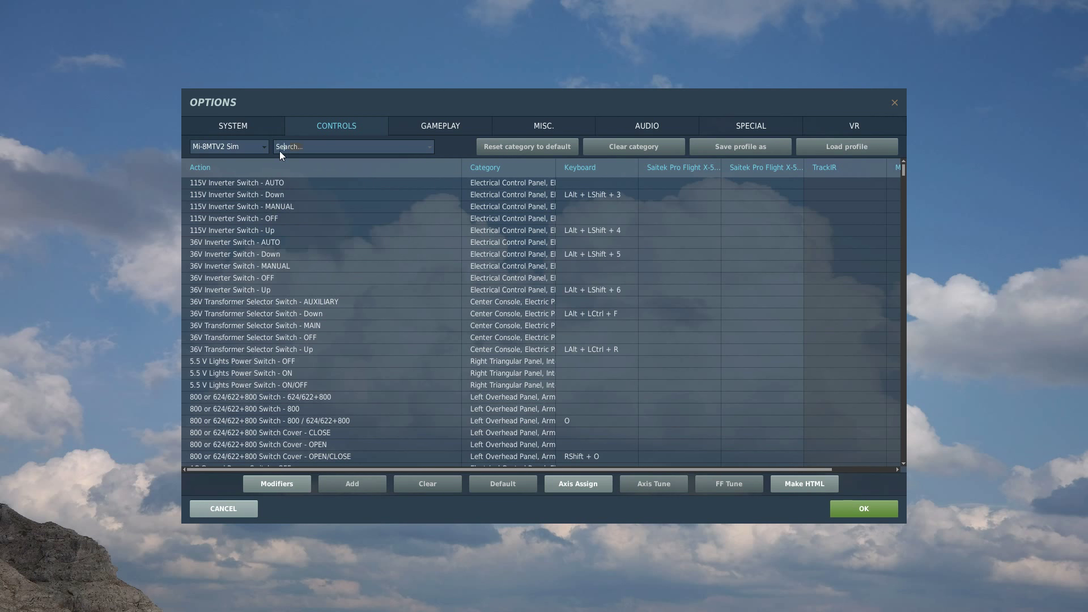
pyautogui.write('start')
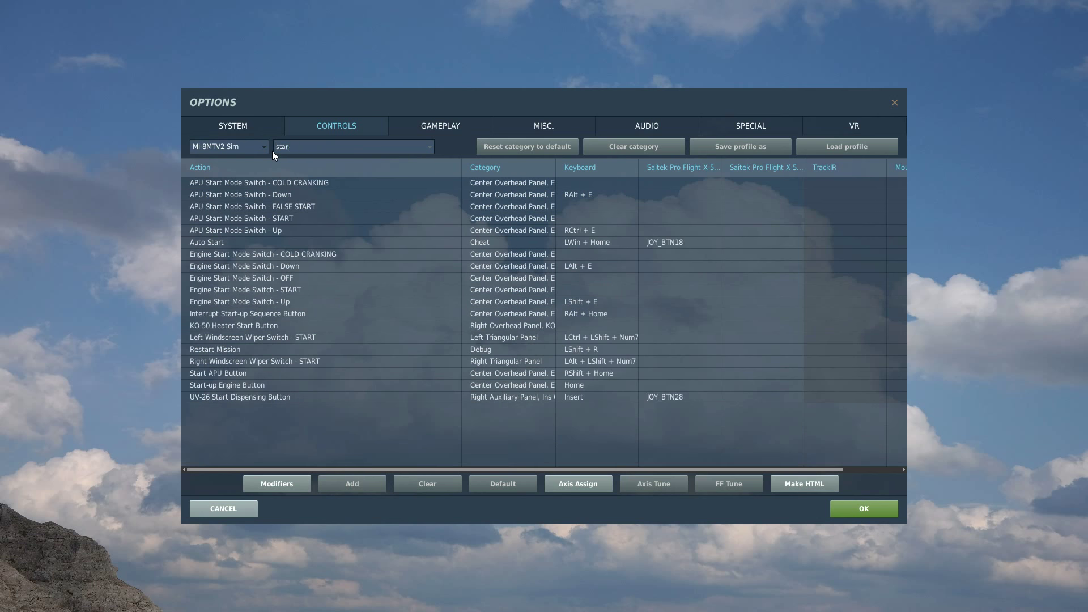
pyautogui.click(220, 241)
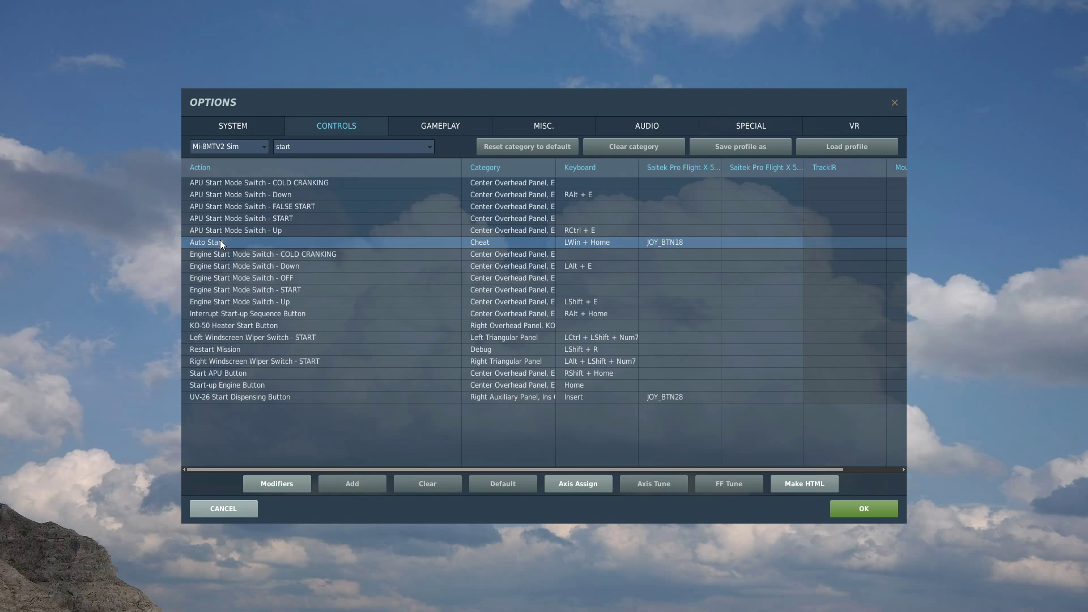
pyautogui.doubleClick(701, 242)
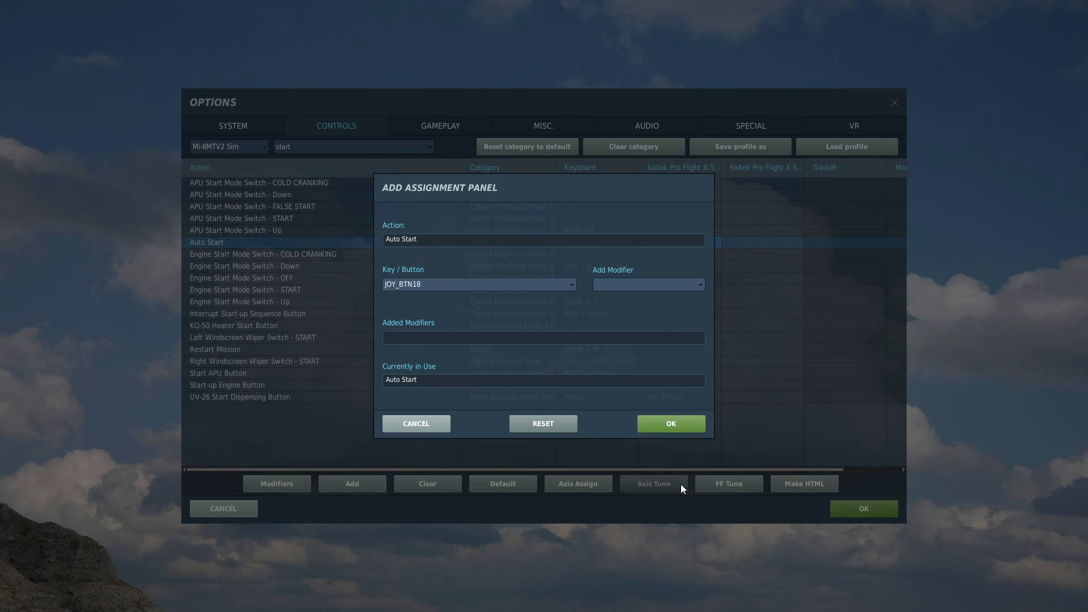
pyautogui.click(677, 424)
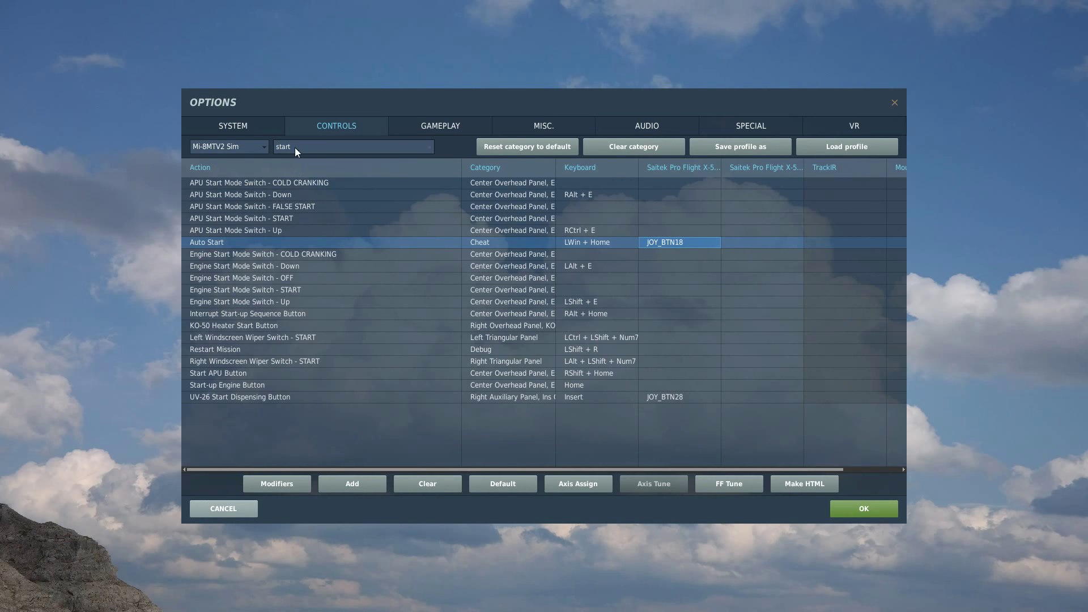
# Search the commands for "stop" and assign JOY_BTN19 on the first Saitek device to Auto Stop.
pyautogui.write('stop')
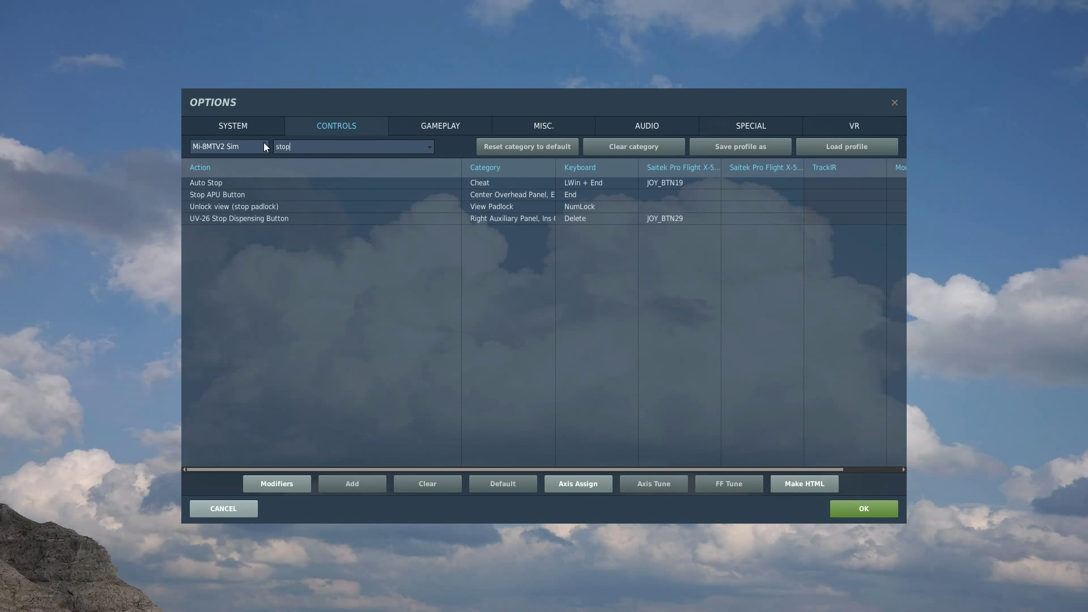
pyautogui.doubleClick(691, 184)
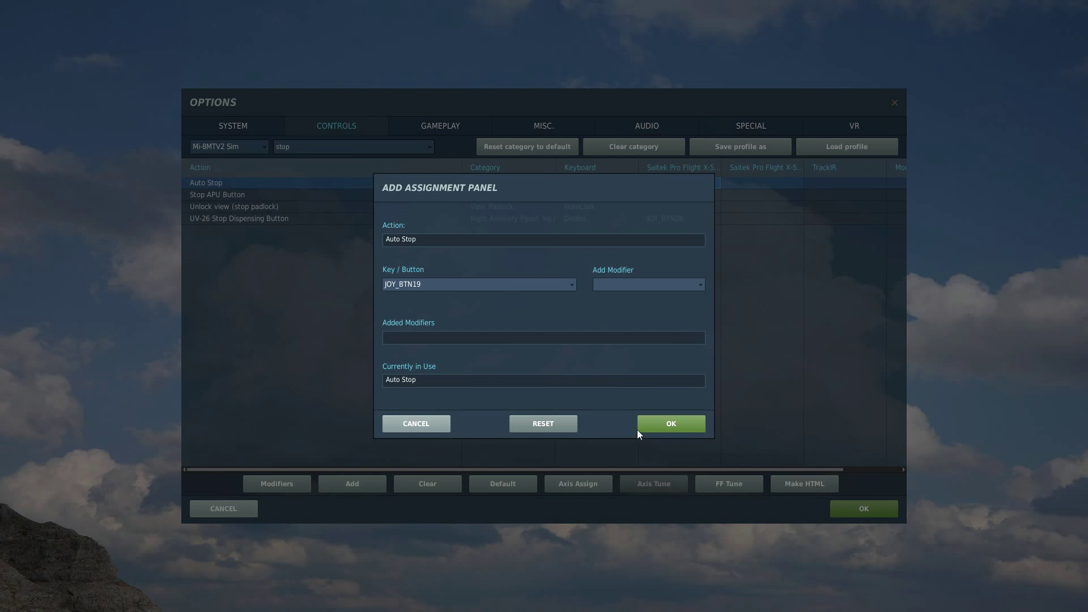
pyautogui.click(674, 422)
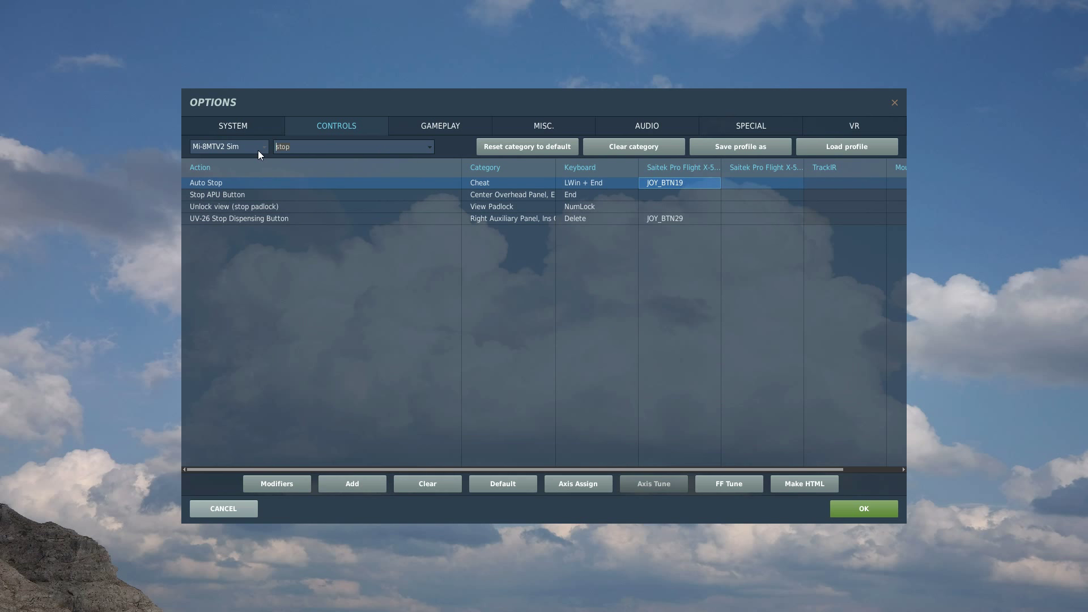
# Search the commands for "pilot" and assign JOY_BTN20 on the first Saitek device to Autopilot Altitude Channel ON Button.
pyautogui.write('pilot')
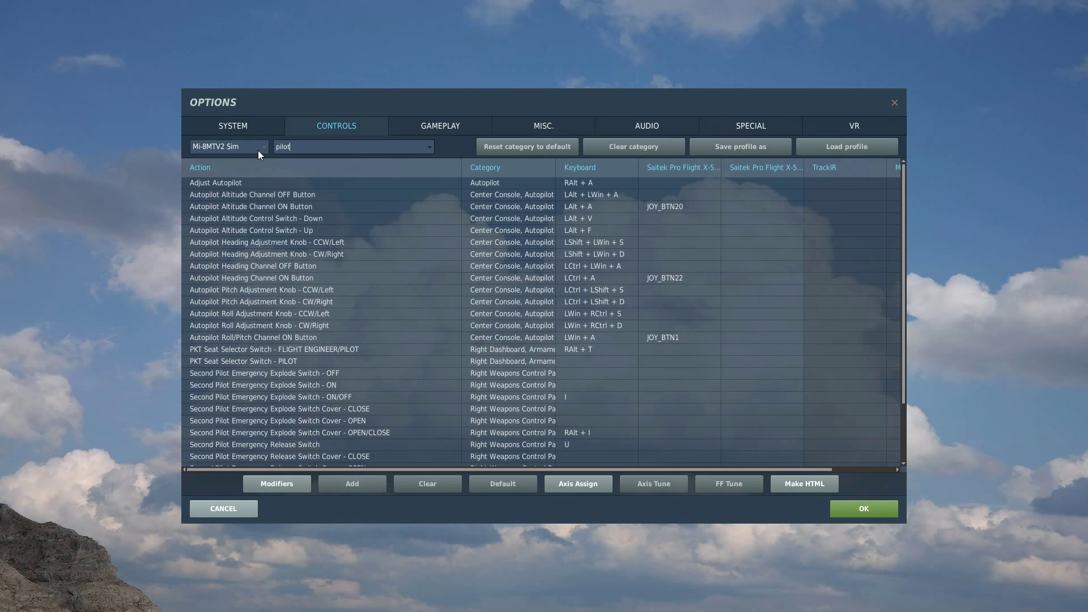
pyautogui.scroll(-2, 265, 242)
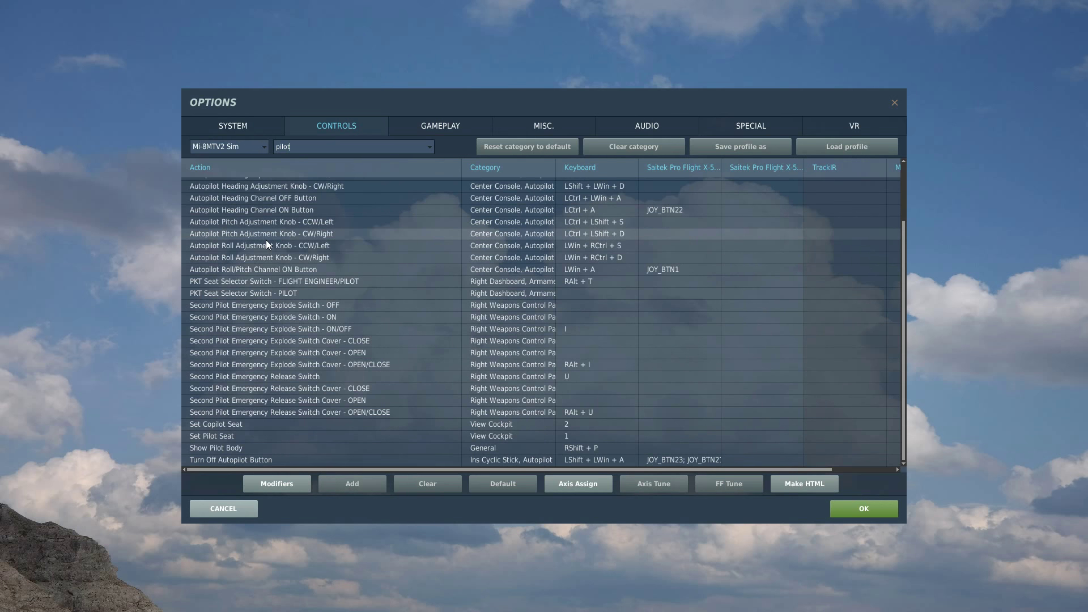
pyautogui.scroll(2, 335, 306)
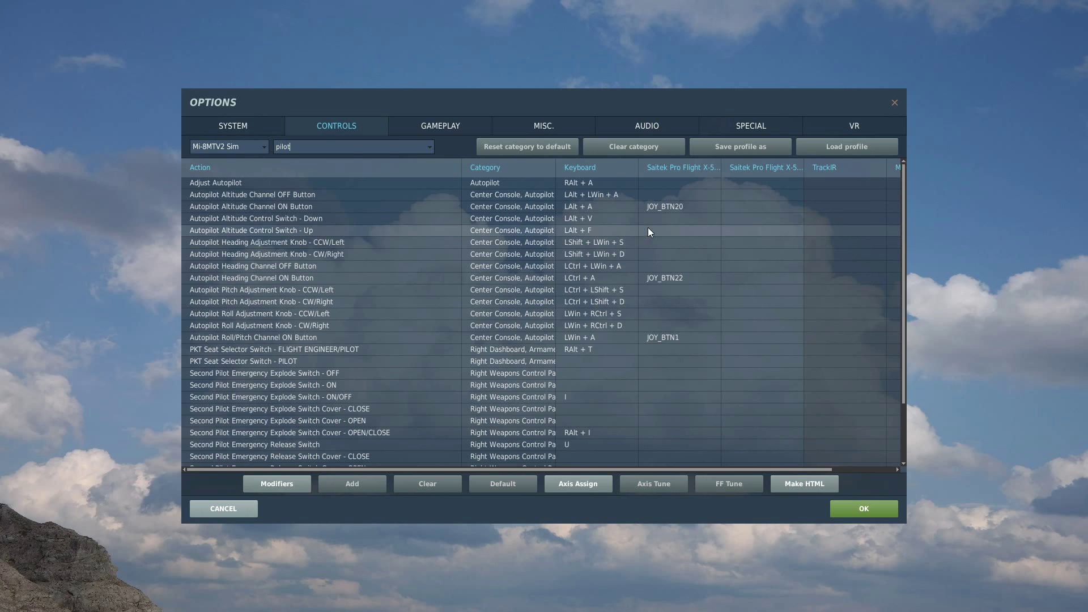
pyautogui.doubleClick(686, 207)
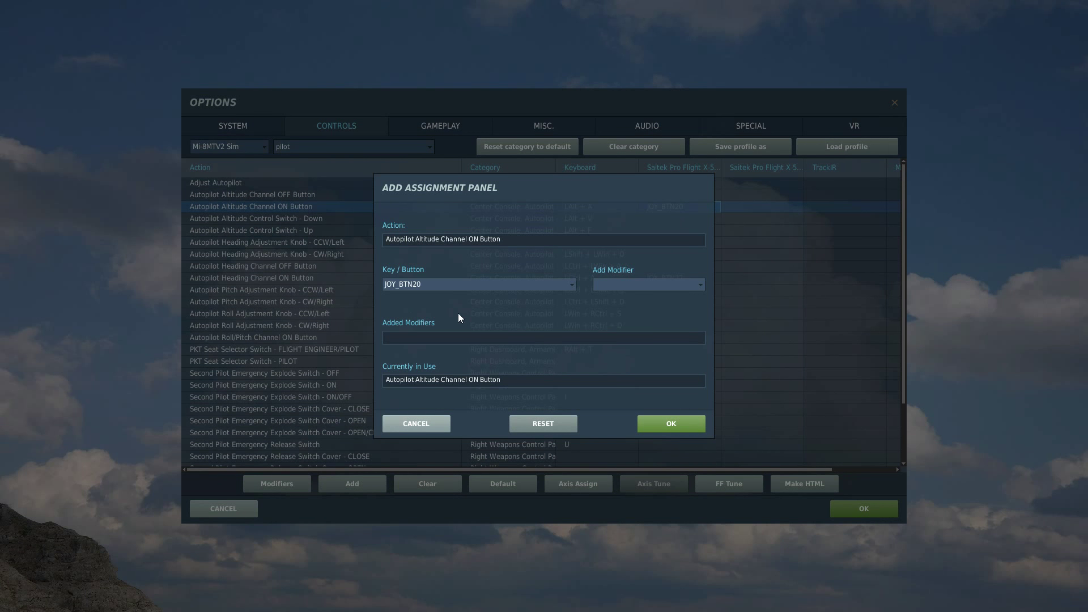
pyautogui.click(687, 426)
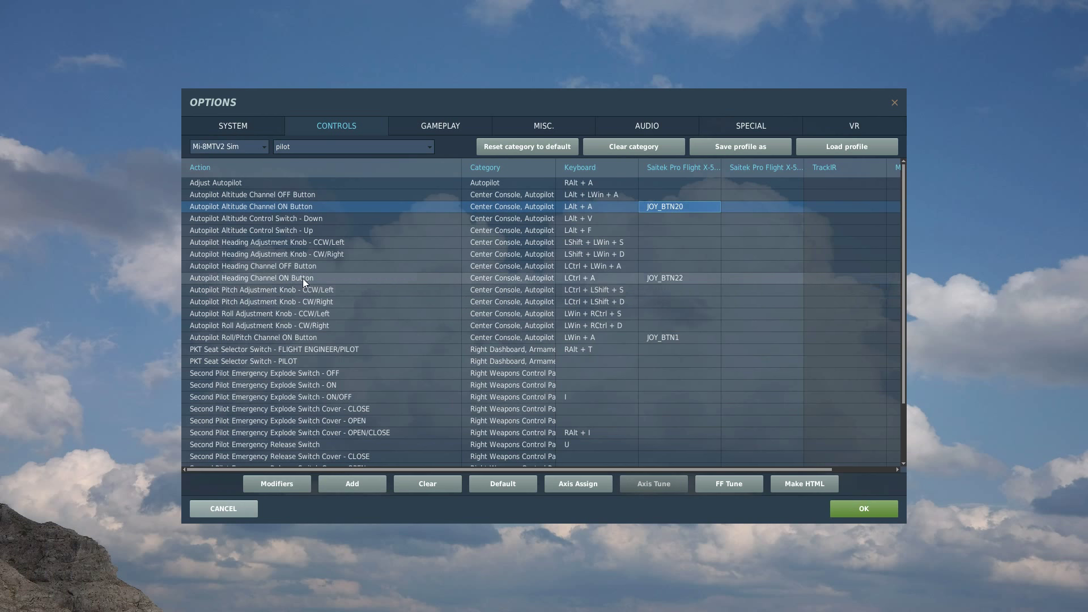
# Assign JOY_BTN22 on the first Saitek device to Autopilot Heading Channel ON Button.
pyautogui.doubleClick(665, 278)
pyautogui.click(665, 278)
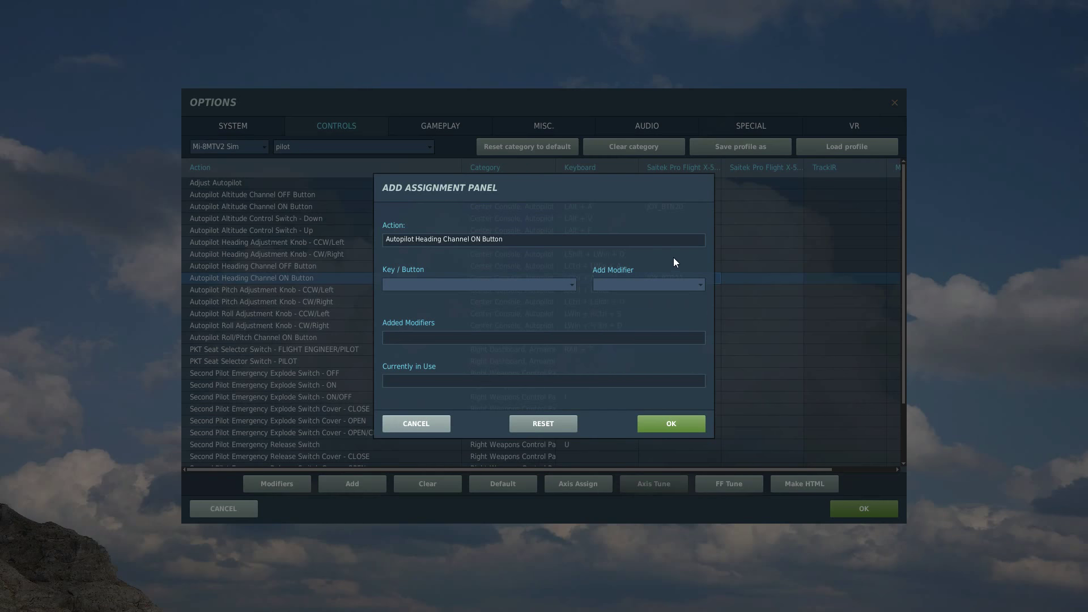
pyautogui.click(668, 421)
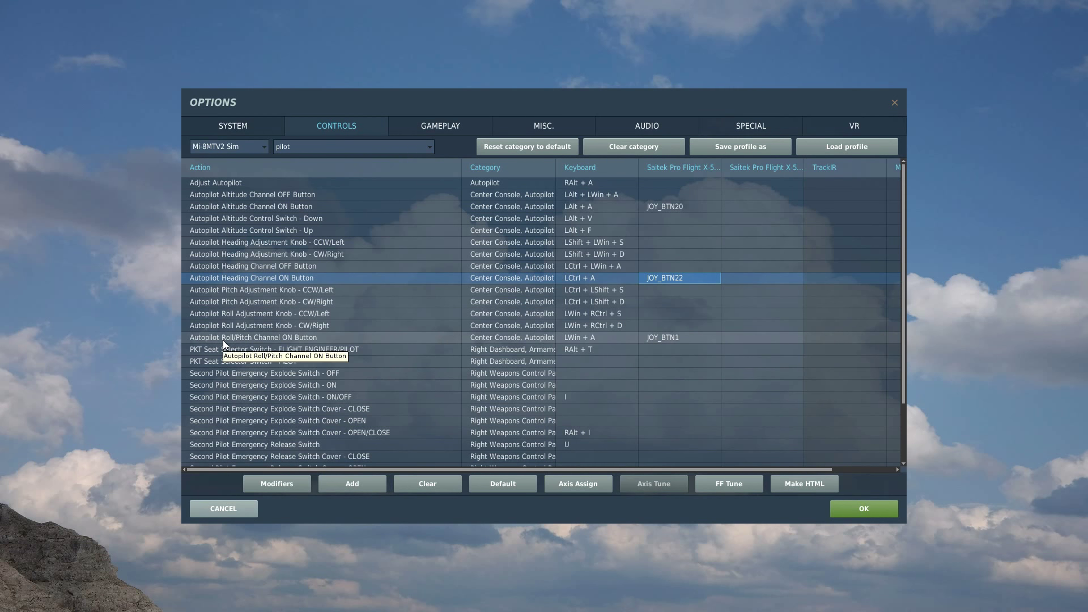
# Assign both JOY_BTN23 and JOY_BTN21 on the first Saitek device to Turn Off Autopilot Button.
pyautogui.scroll(-2, 235, 357)
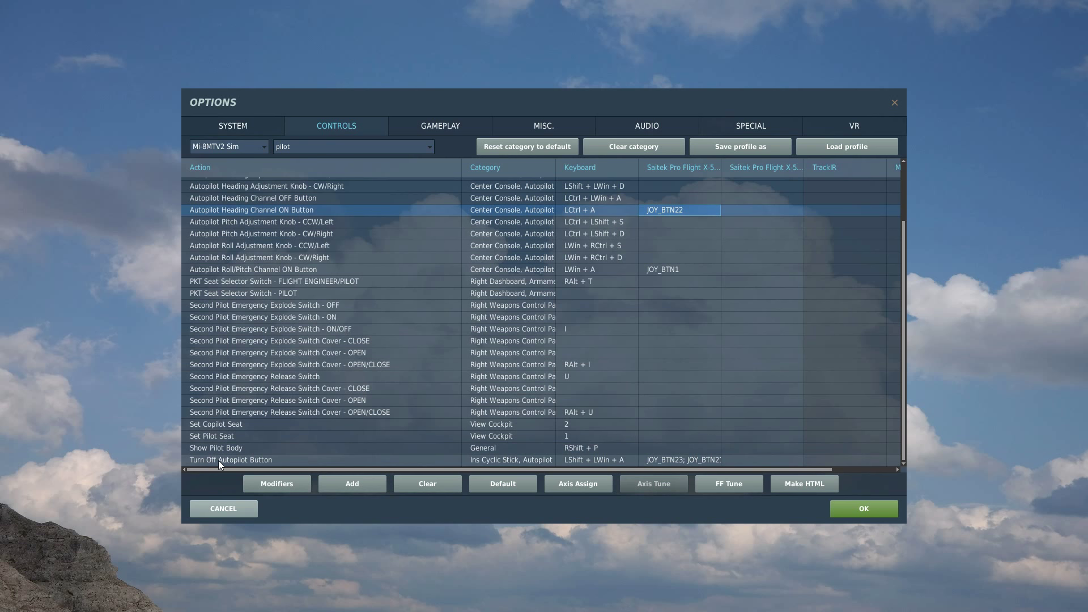
pyautogui.doubleClick(671, 460)
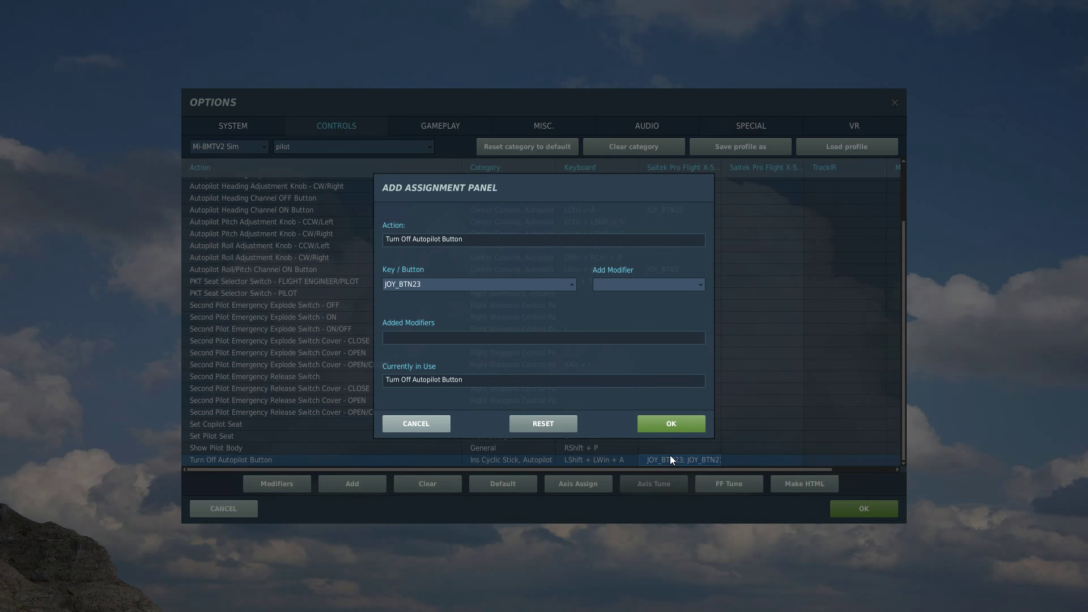
pyautogui.click(663, 426)
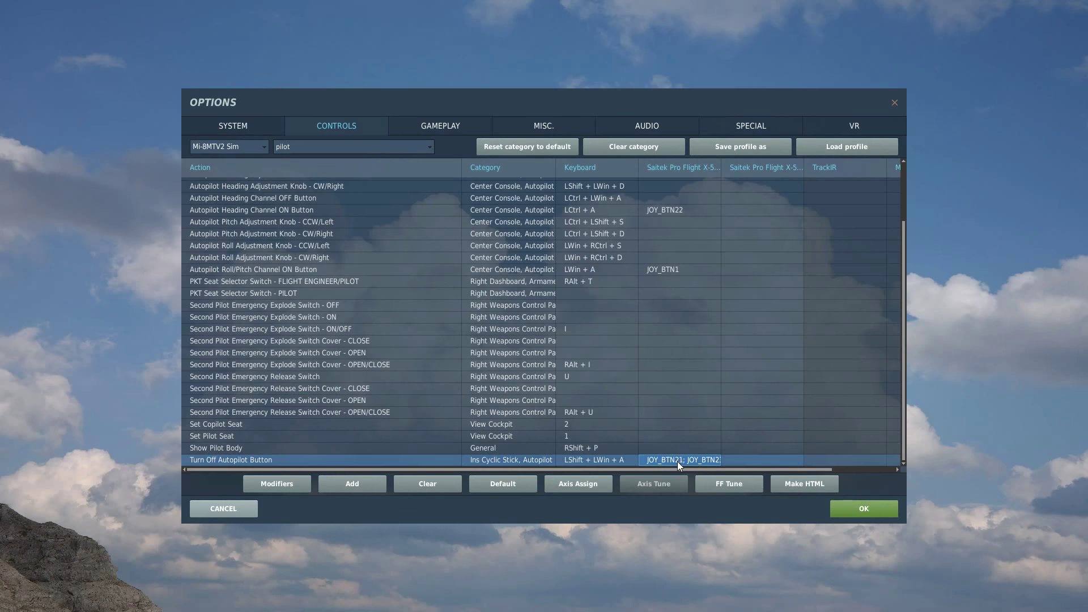
pyautogui.doubleClick(677, 462)
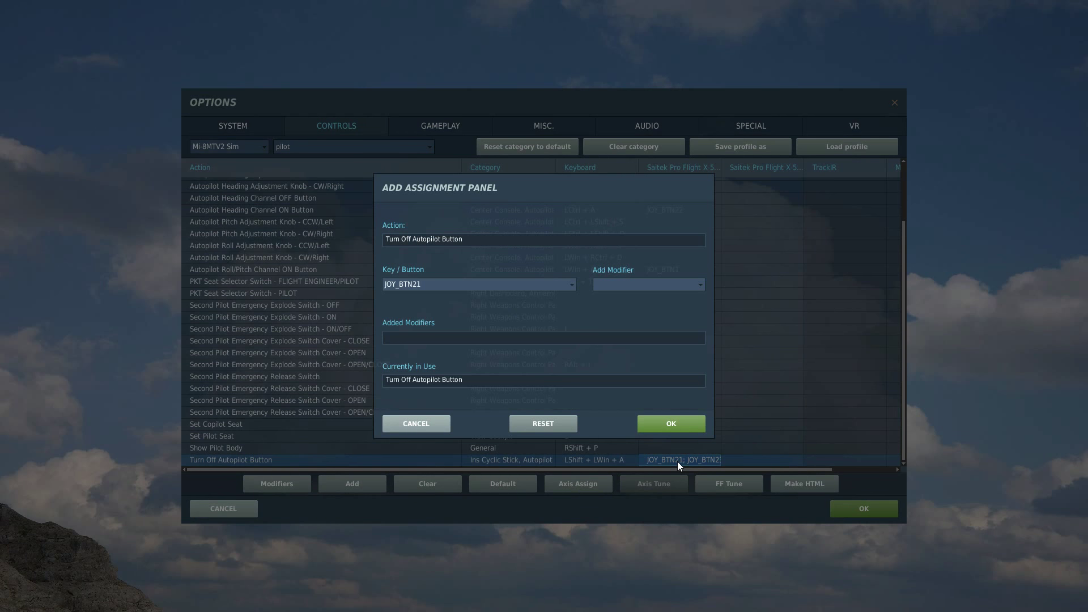
pyautogui.click(682, 420)
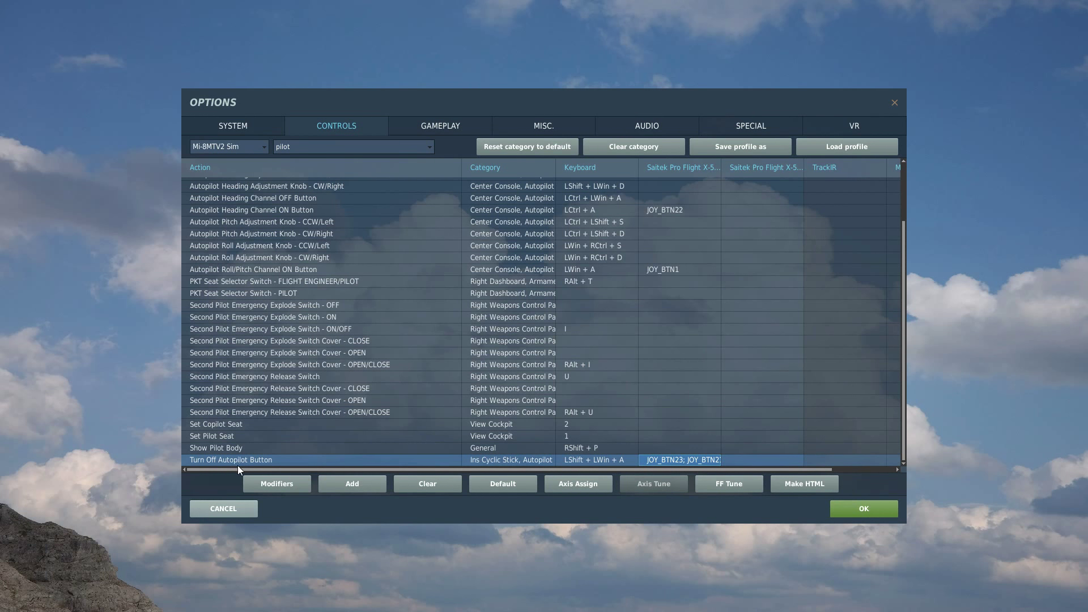
# Review the autopilot channel bindings and assign JOY_BTN1 on the first Saitek device to Autopilot Roll/Pitch Channel ON Button.
pyautogui.click(679, 269)
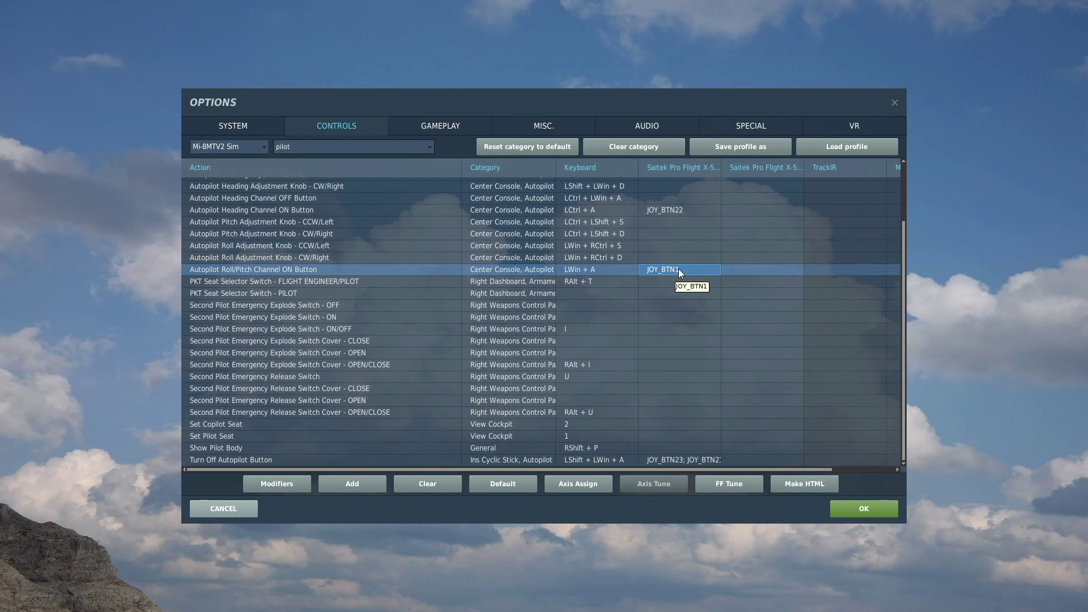
pyautogui.scroll(3, 664, 267)
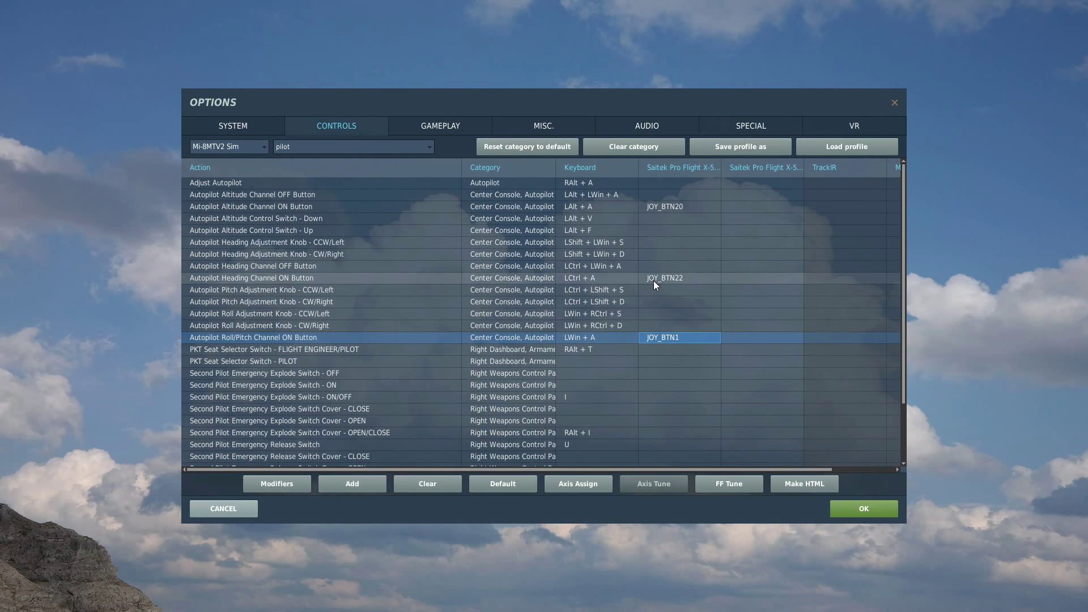
pyautogui.click(654, 281)
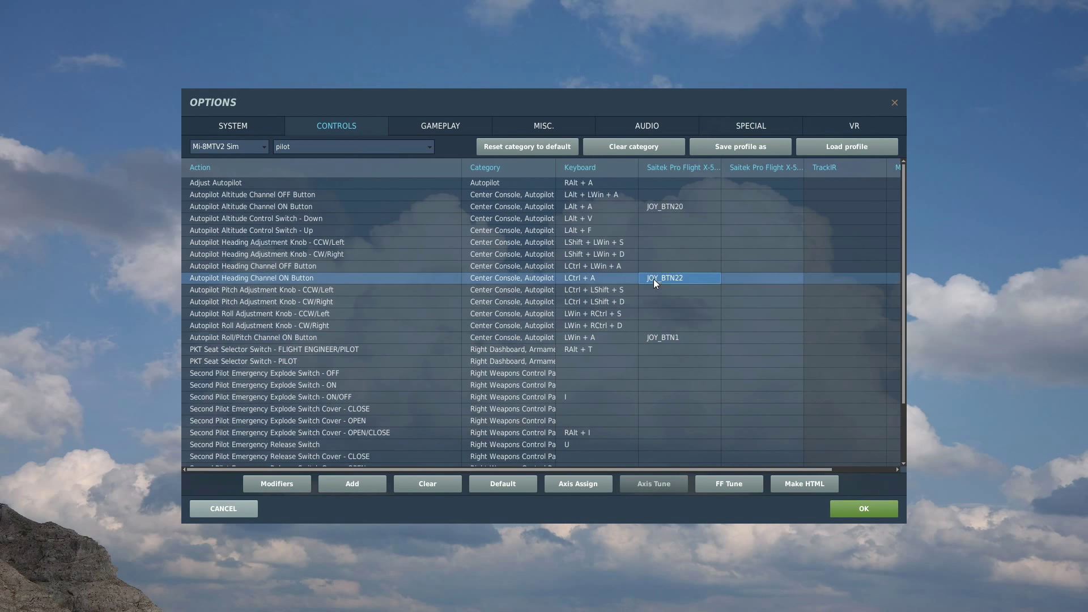
pyautogui.click(674, 206)
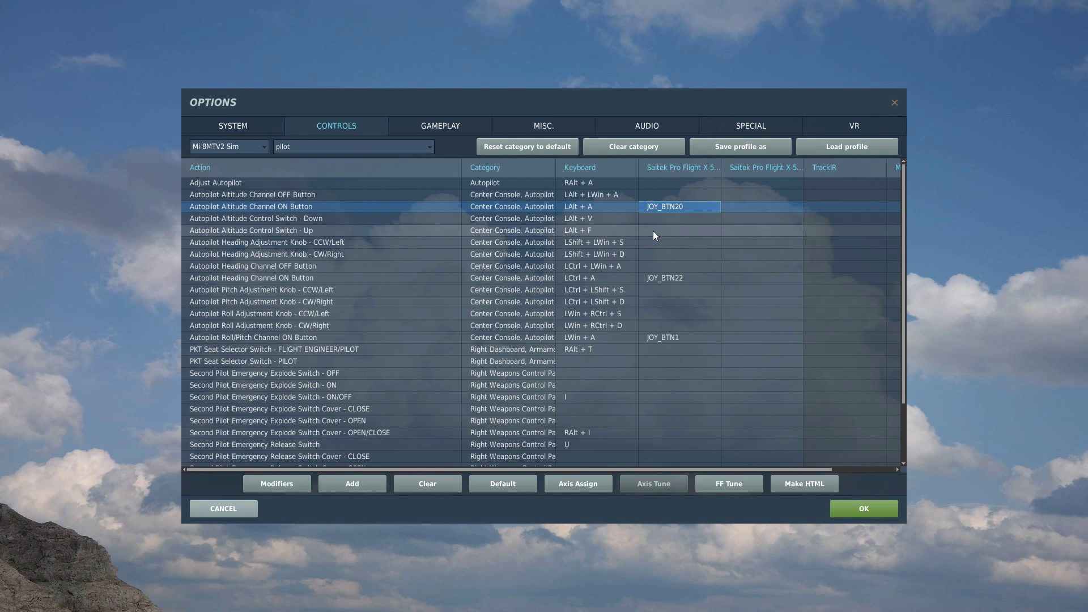
pyautogui.click(247, 339)
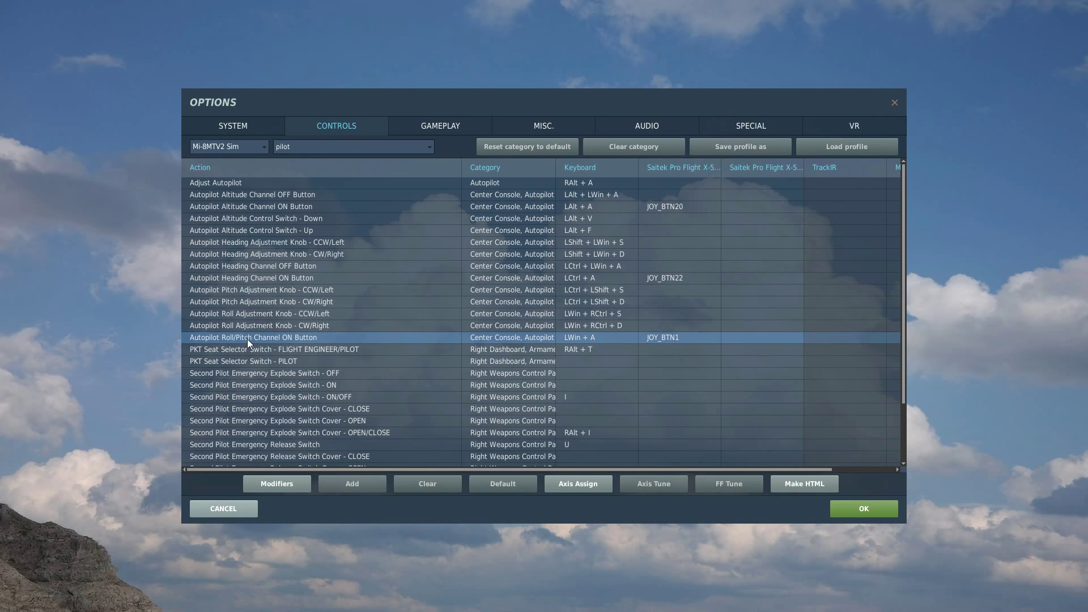
pyautogui.doubleClick(679, 338)
pyautogui.click(673, 424)
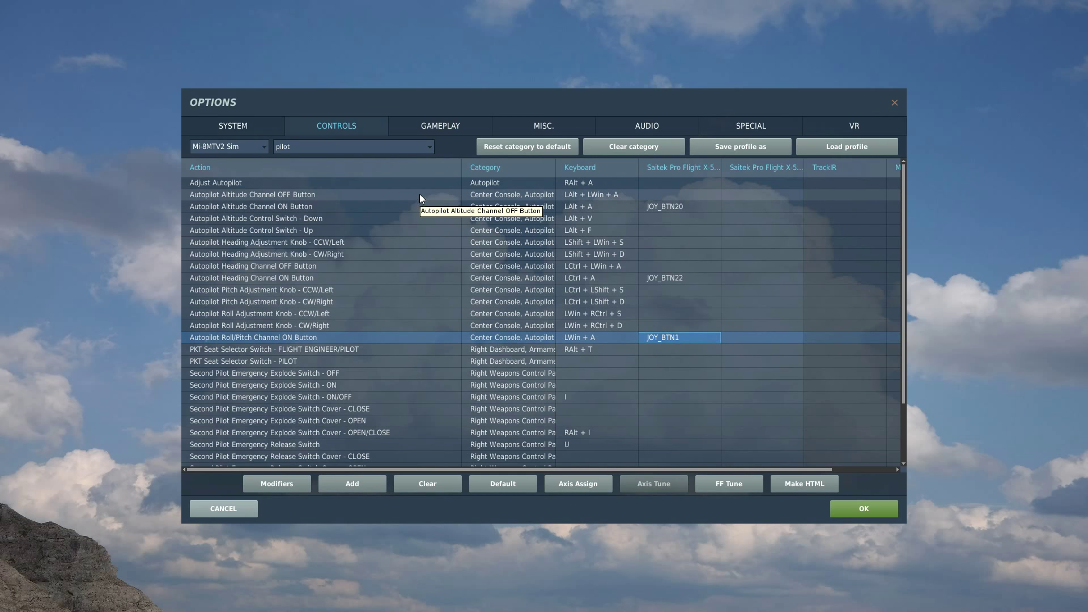
# Search the commands for "dispe" and locate the UV-26 start and stop dispensing buttons.
pyautogui.click(429, 147)
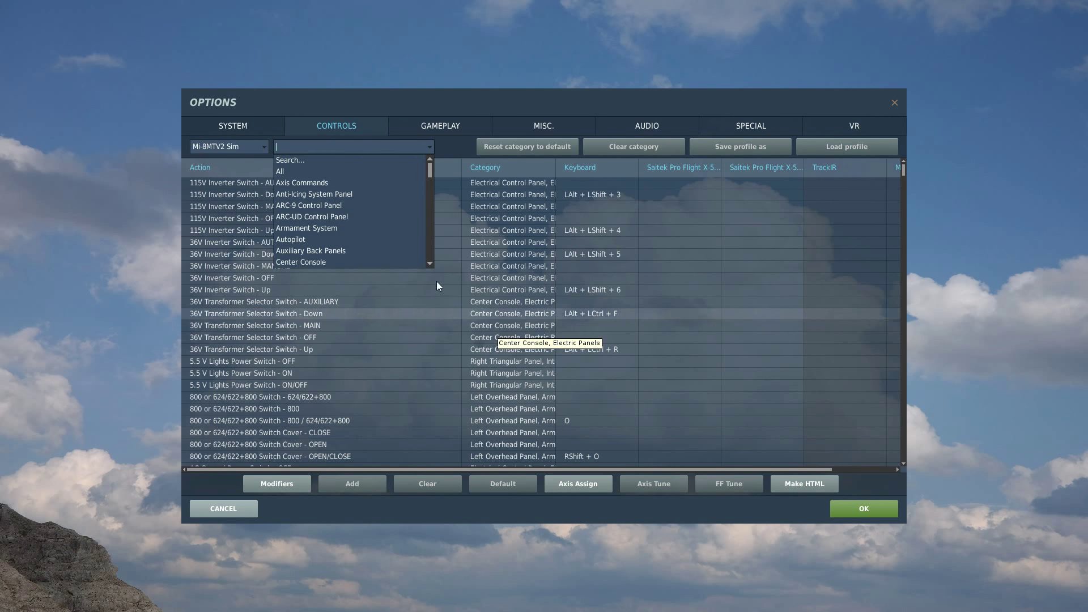
pyautogui.click(322, 161)
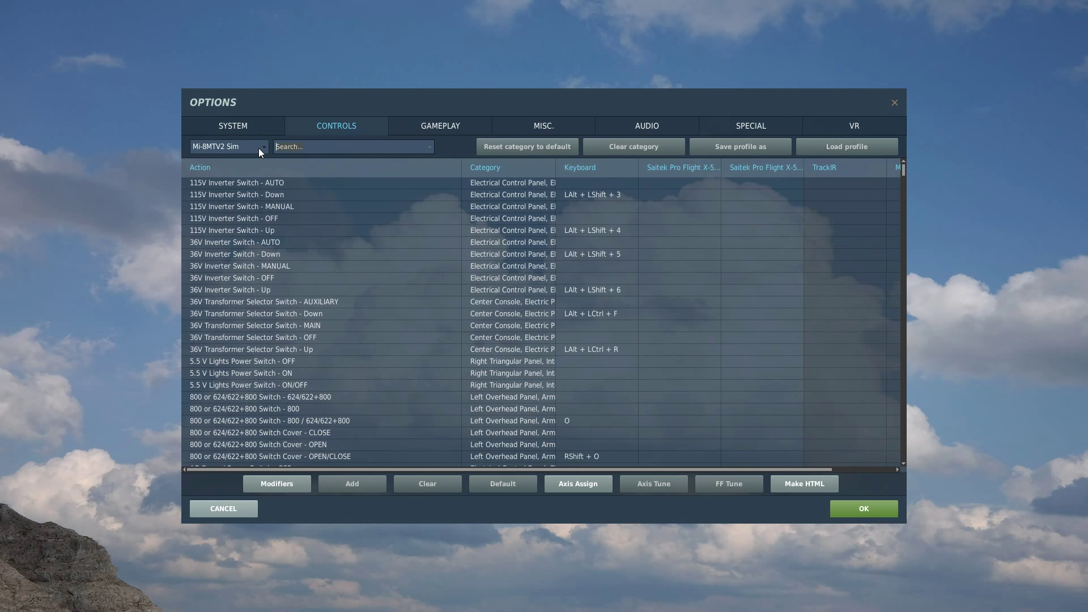
pyautogui.write('disp')
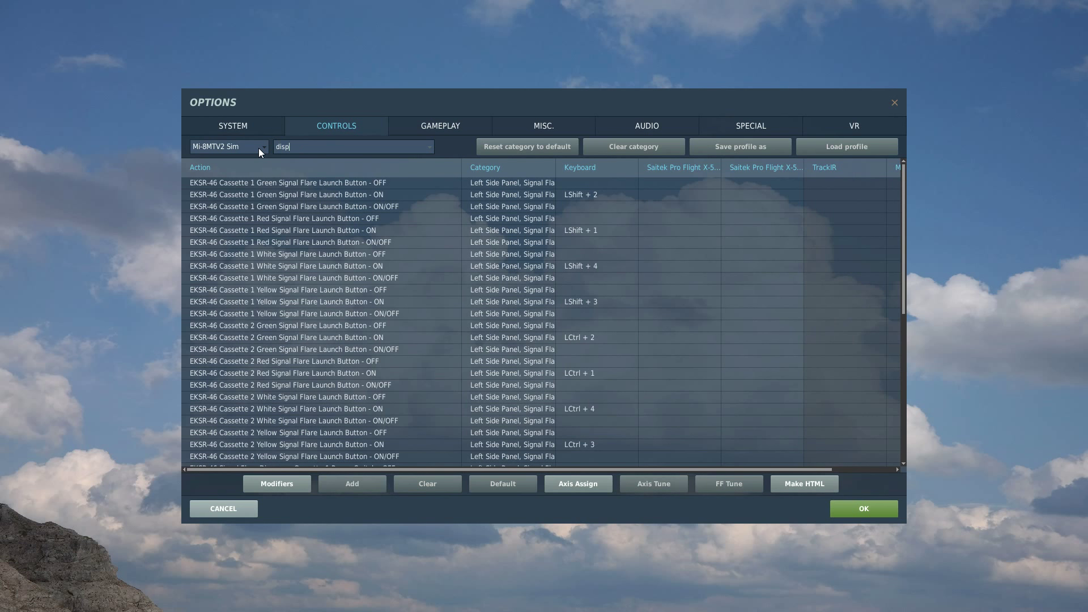
pyautogui.write('e')
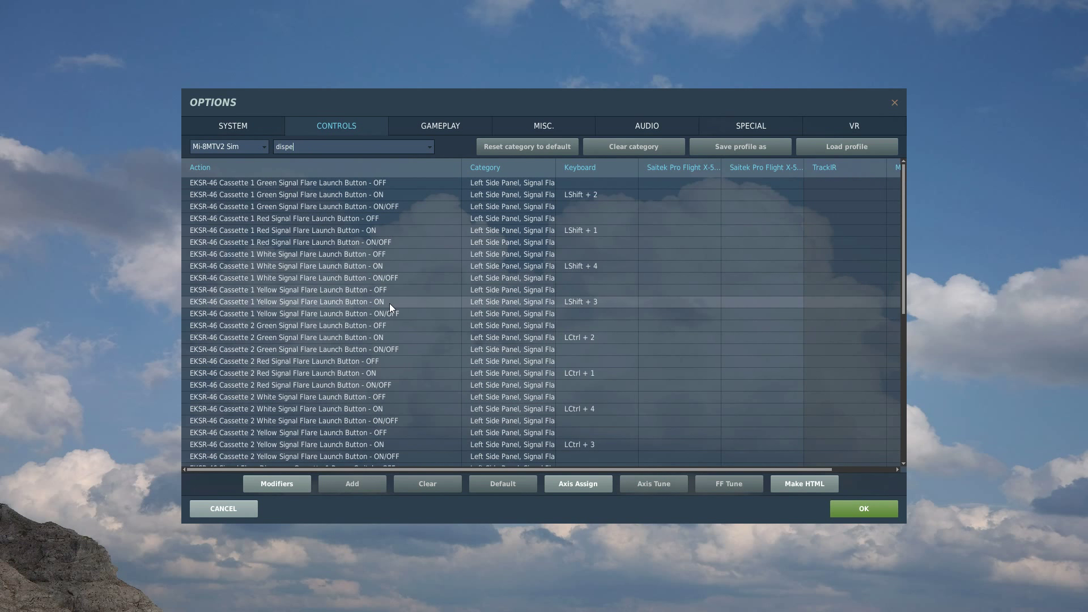
pyautogui.scroll(-5, 341, 285)
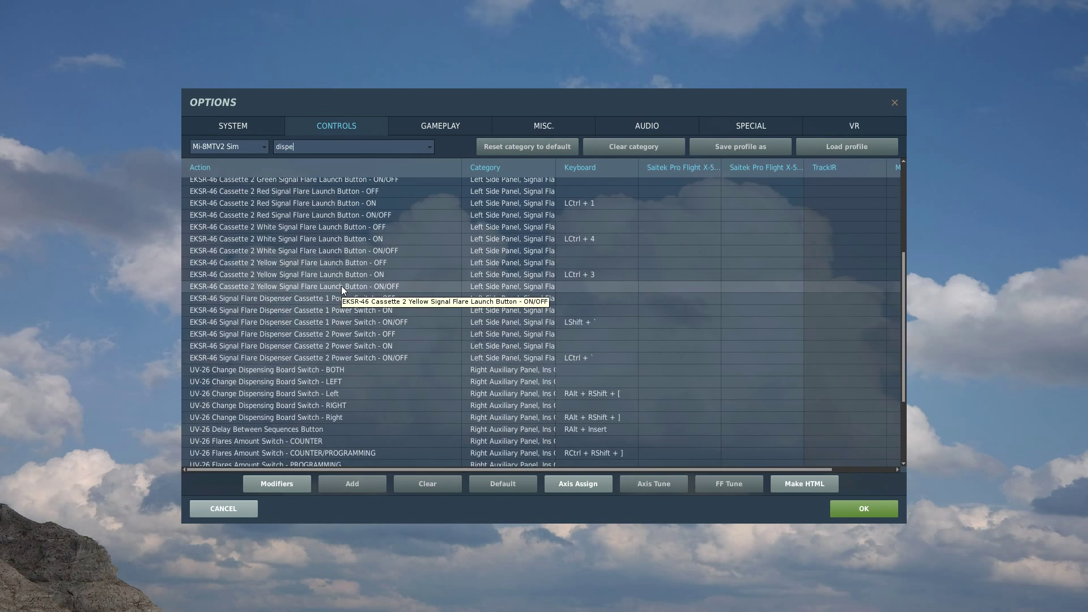
pyautogui.scroll(-3, 341, 286)
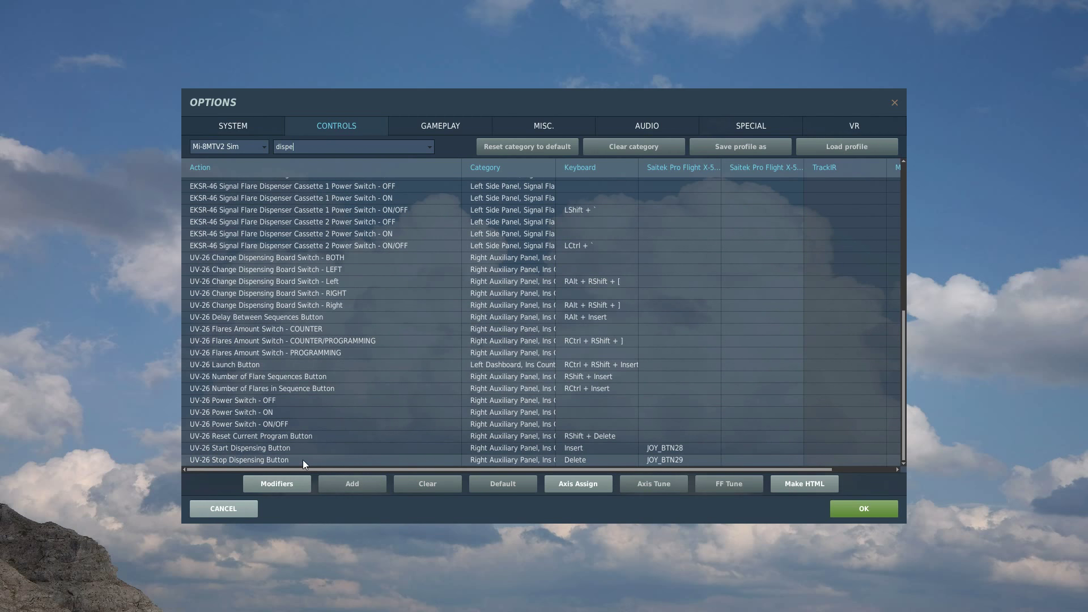
# Assign JOY_BTN28 to UV-26 Start Dispensing Button and JOY_BTN29 to UV-26 Stop Dispensing Button on the first Saitek device.
pyautogui.doubleClick(673, 448)
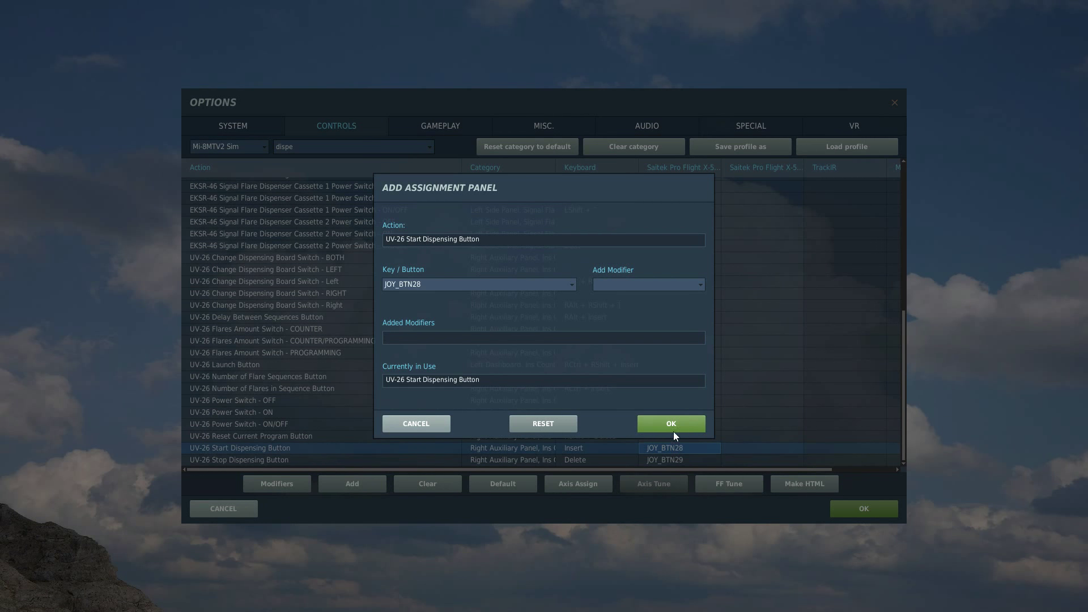
pyautogui.click(675, 426)
pyautogui.doubleClick(674, 460)
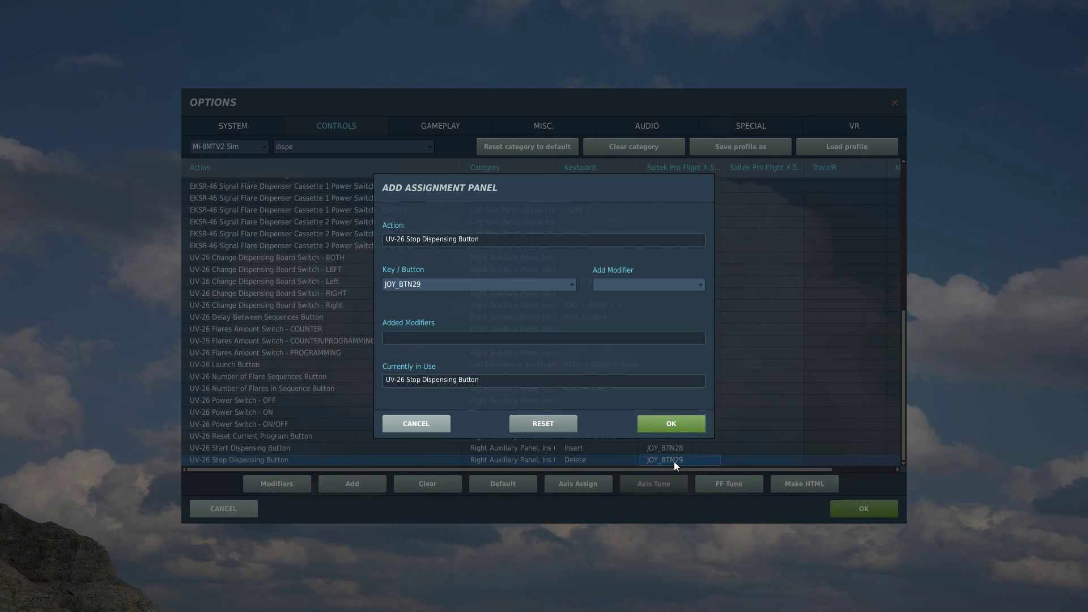
pyautogui.click(667, 426)
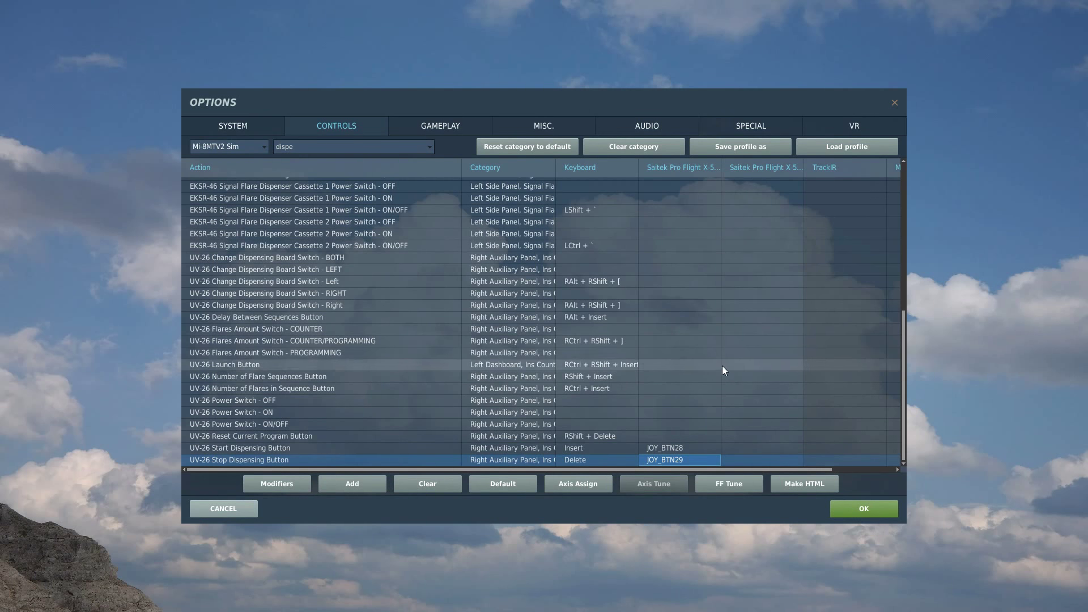
# Search the commands for "weapon" and assign JOY_BTN1 on the second Saitek device to Release weapons.
pyautogui.click(431, 144)
pyautogui.write('pilot')
pyautogui.click(431, 144)
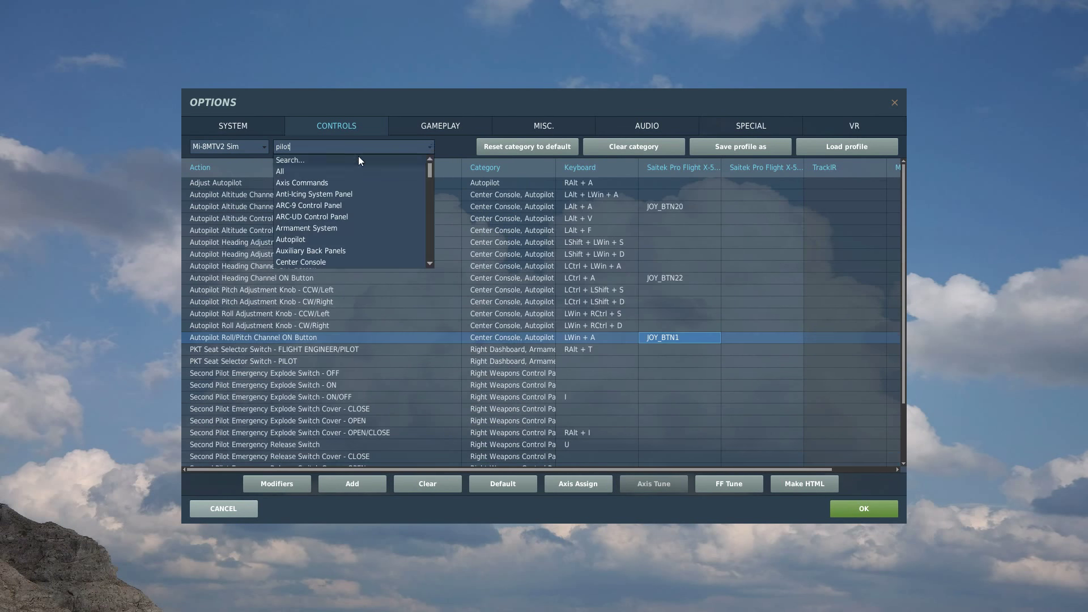
pyautogui.click(300, 147)
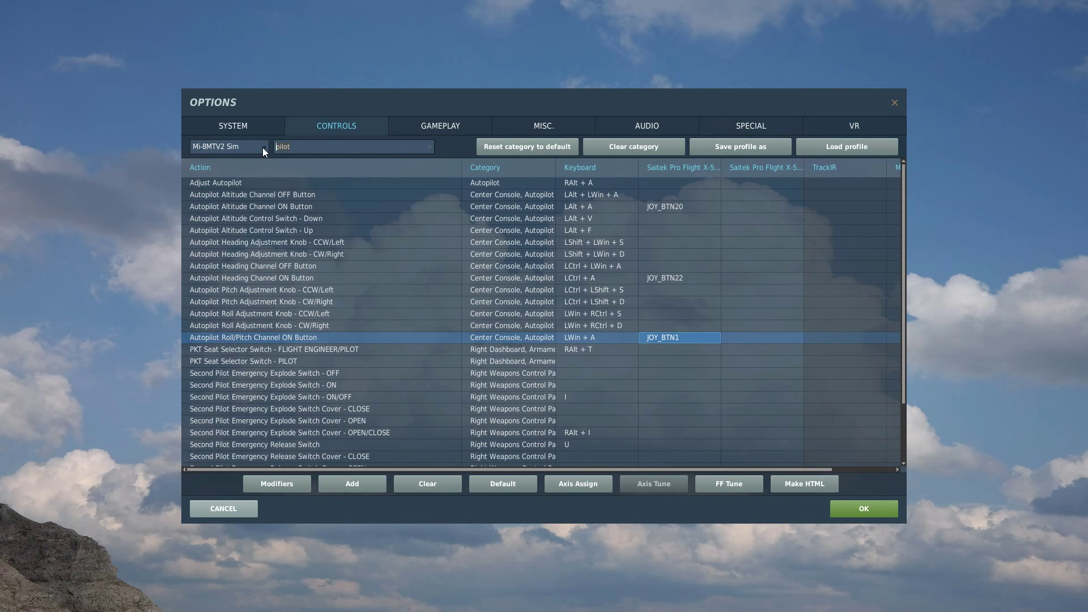
pyautogui.write('weapon')
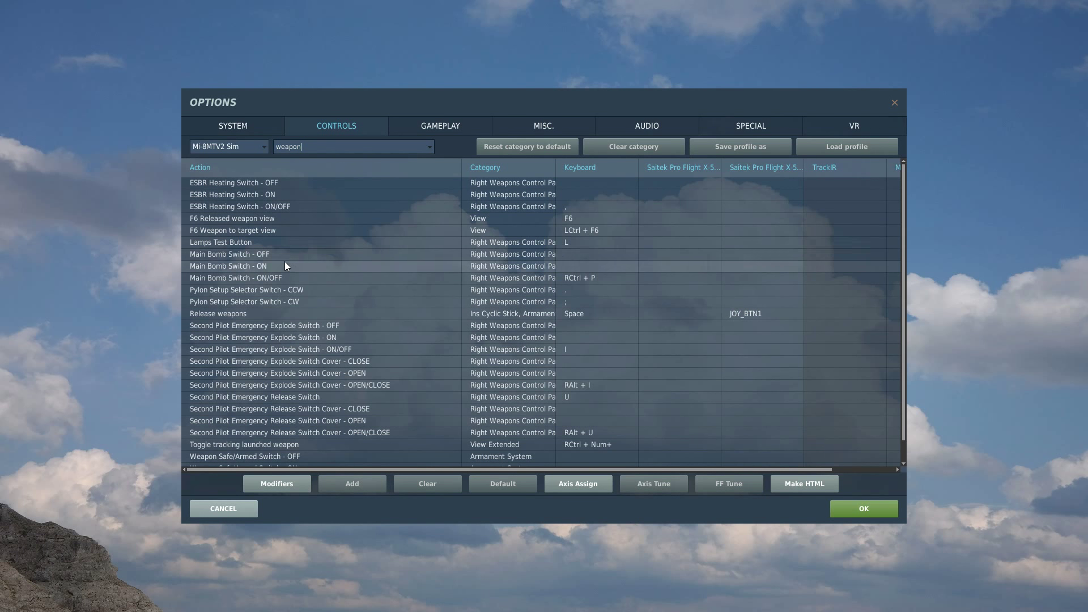
pyautogui.click(256, 316)
pyautogui.doubleClick(774, 316)
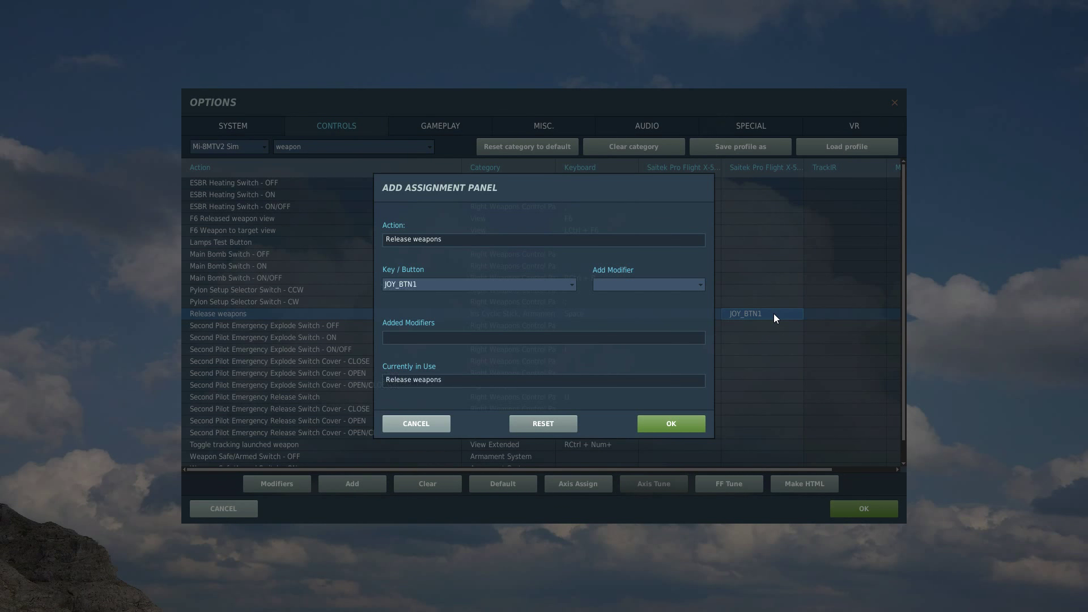
pyautogui.click(663, 429)
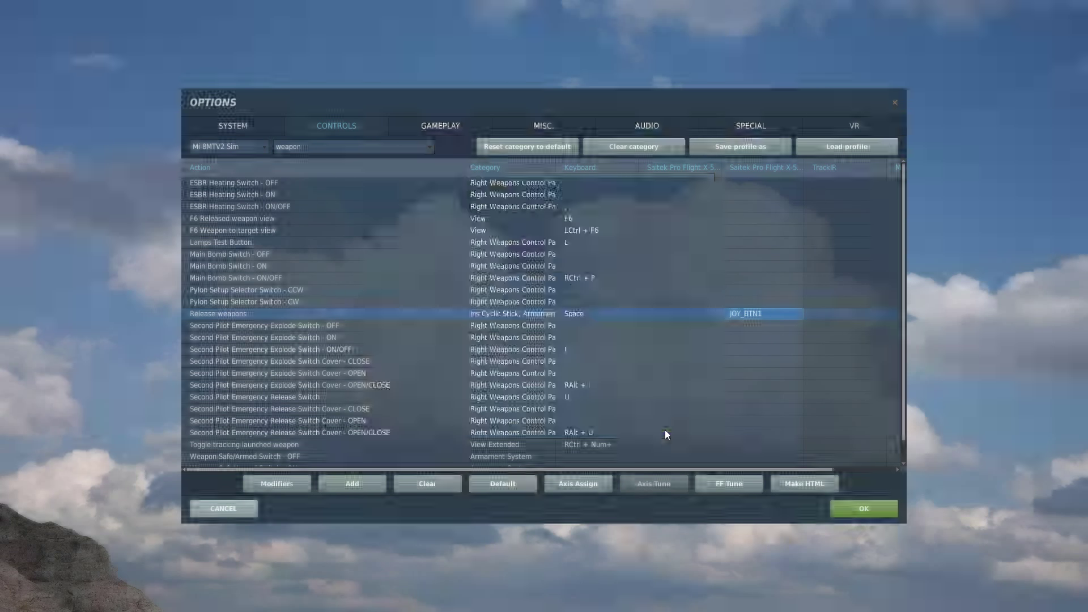
# Search the commands for "bomb" and assign JOY_BTN3 on the second Saitek device to Release Bomb.
pyautogui.scroll(1, 619, 365)
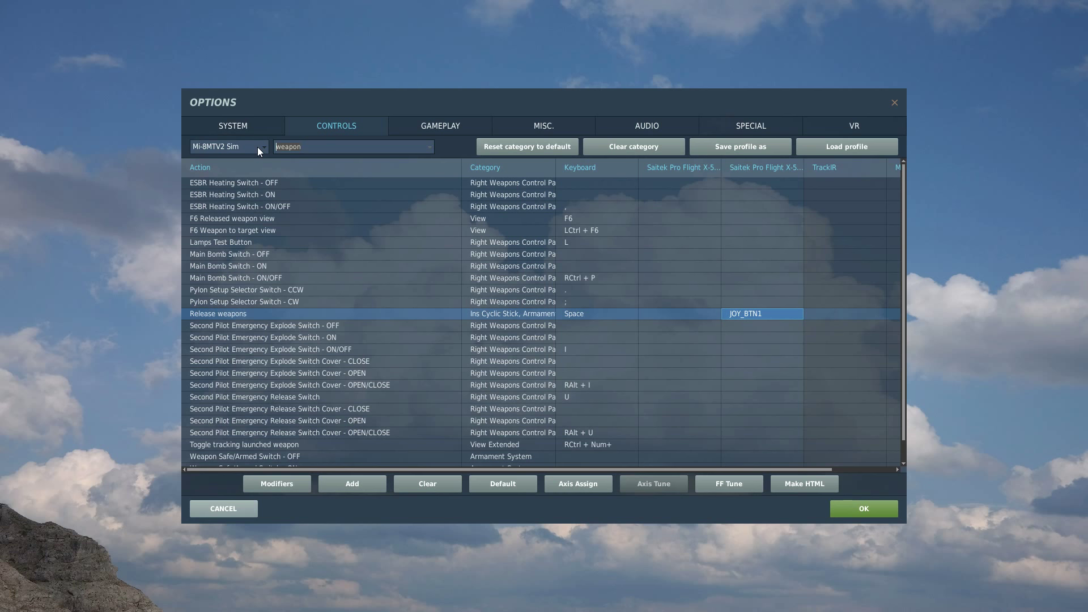
pyautogui.write('bomb')
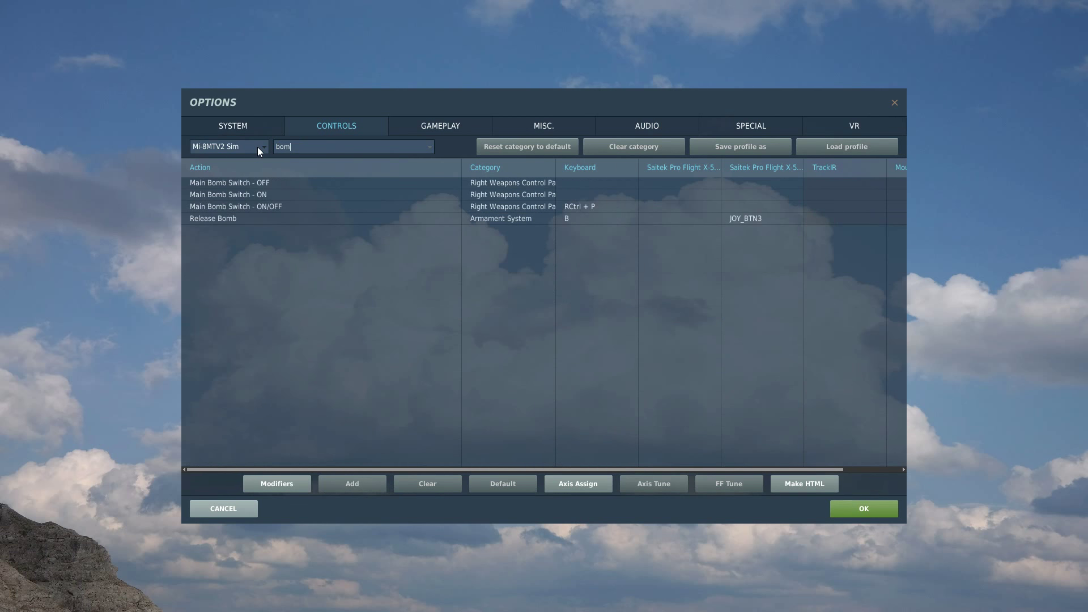
pyautogui.doubleClick(758, 223)
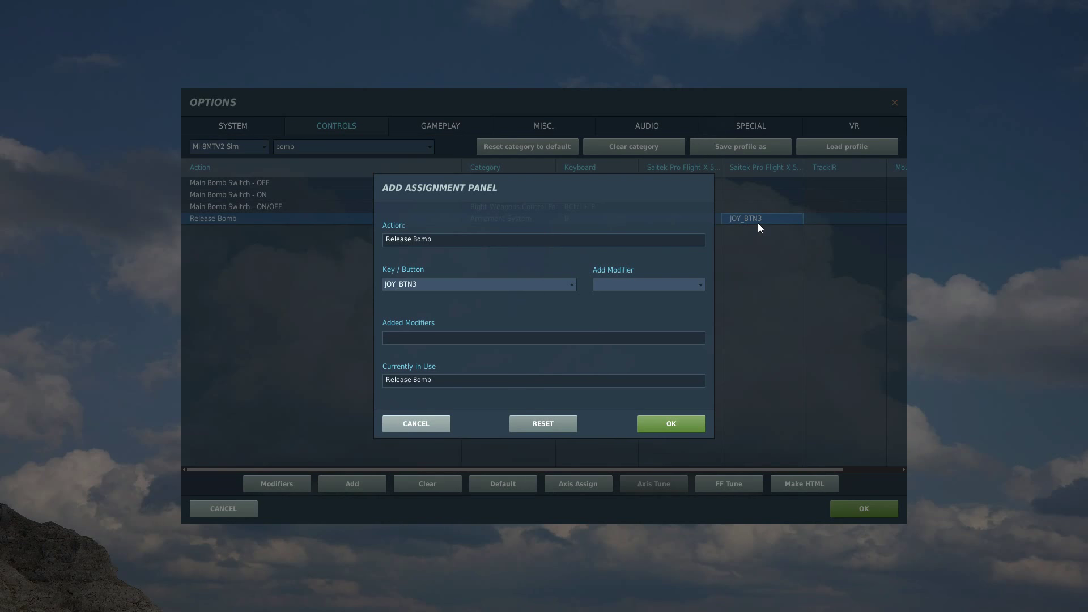
pyautogui.click(685, 423)
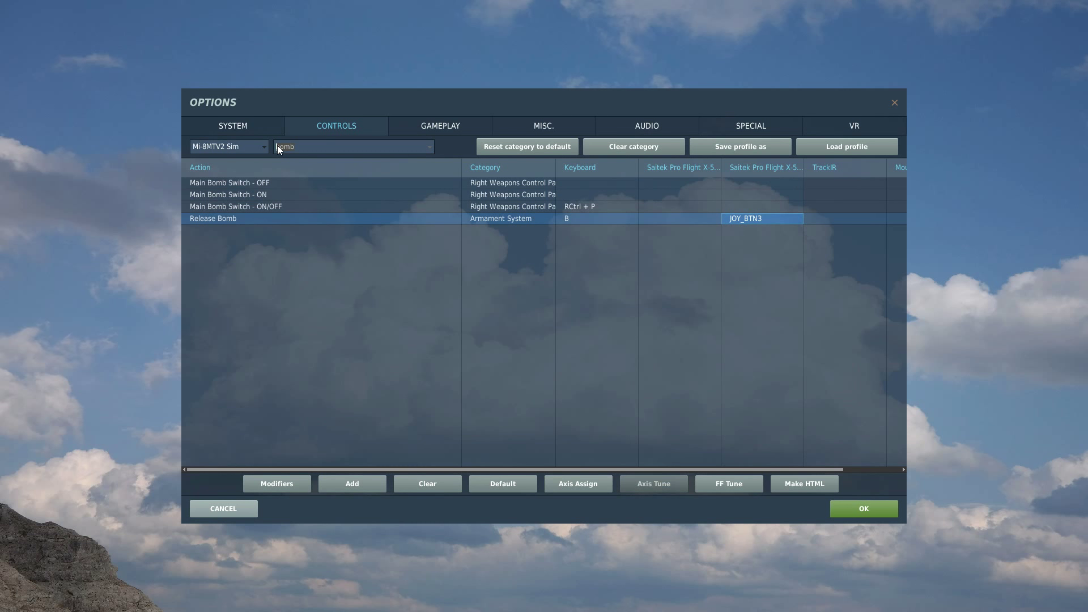
# Search the commands for "trim" and assign JOY_BTN7 and JOY_BTN9 on the second Saitek device to Trimmer Button.
pyautogui.press('Delete')
pyautogui.press('Delete')
pyautogui.press('Delete')
pyautogui.press('Delete')
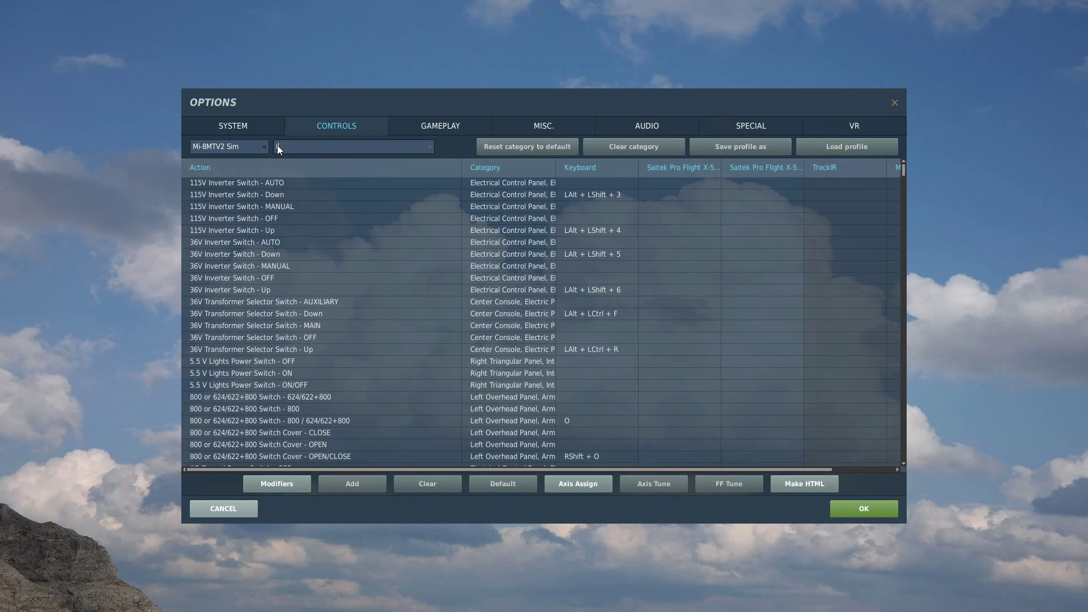
pyautogui.write('trim')
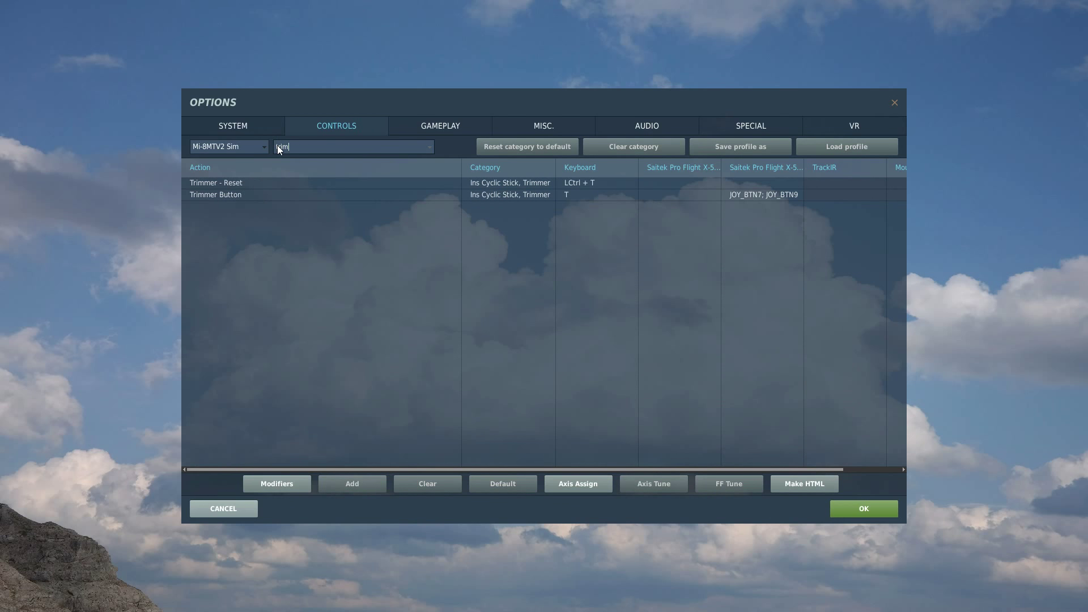
pyautogui.click(749, 195)
pyautogui.doubleClick(763, 194)
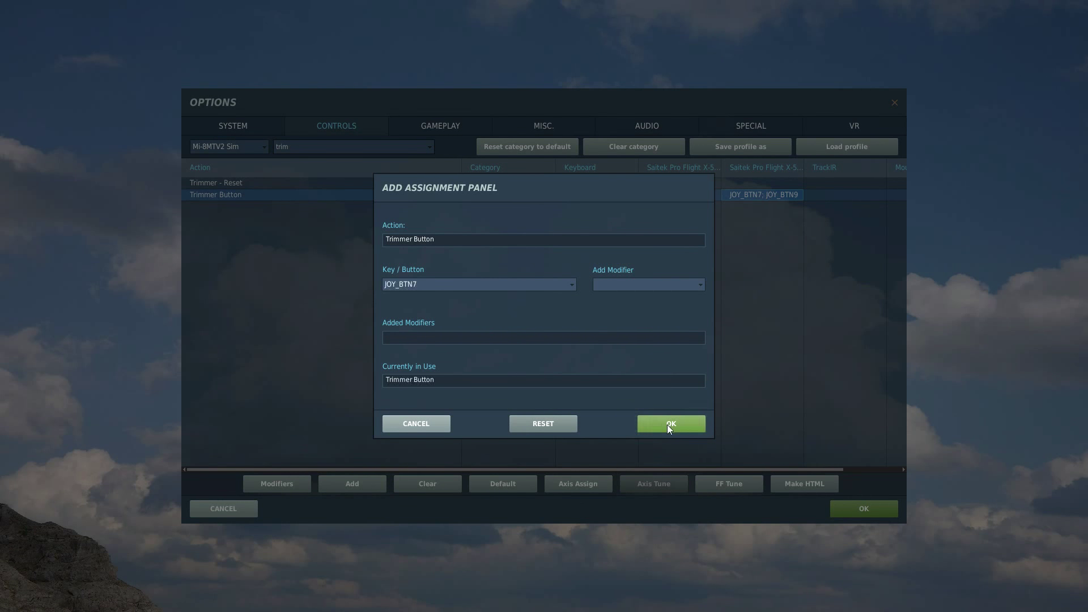
pyautogui.click(669, 424)
pyautogui.doubleClick(788, 196)
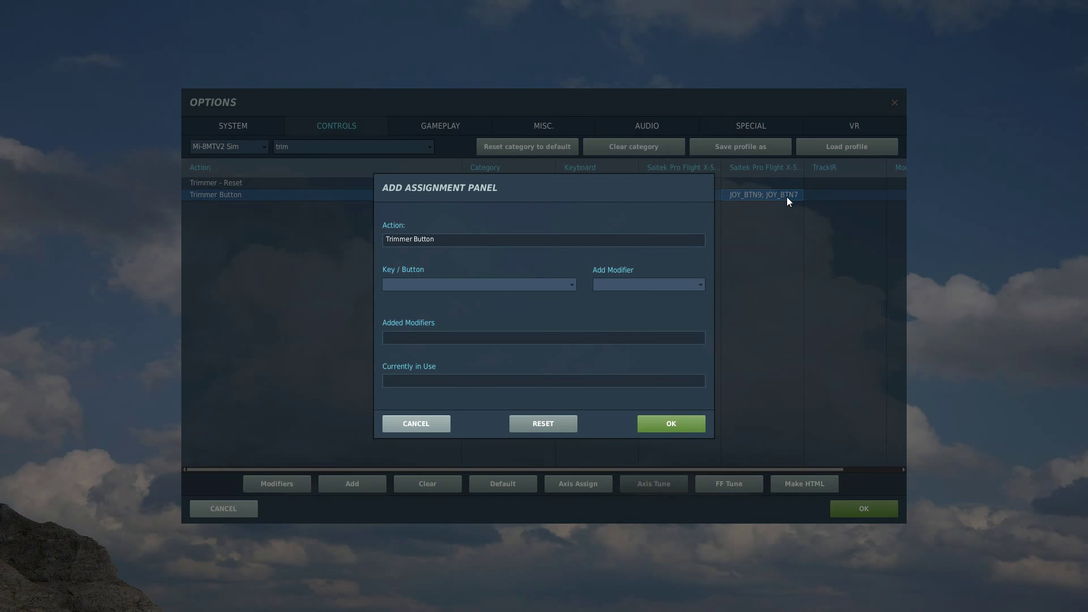
pyautogui.click(659, 424)
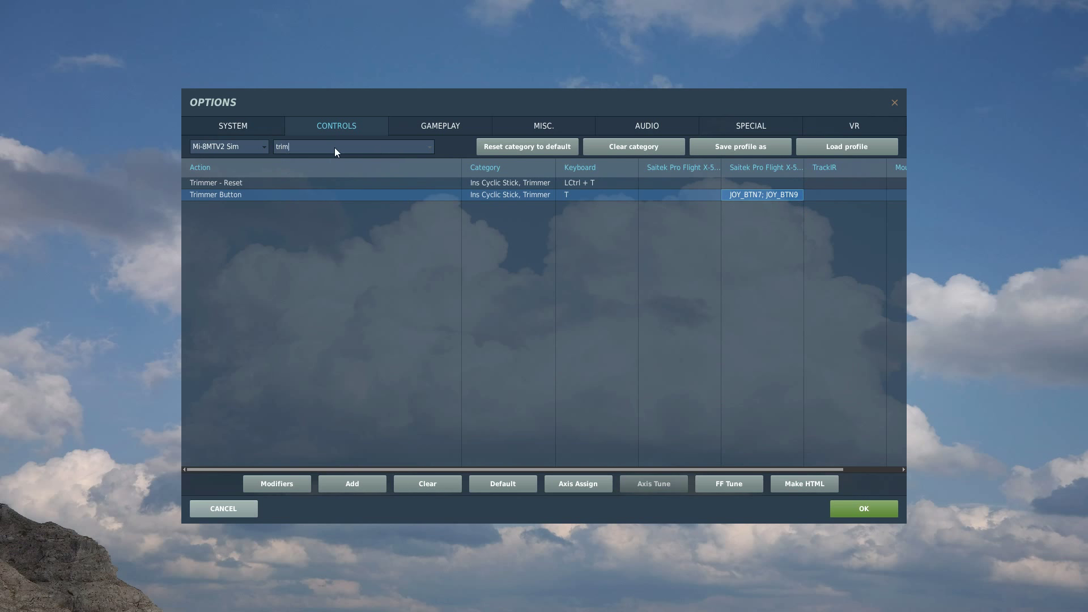
# Search the commands for "whe" and assign JOY_BTN6 on the second Saitek device to Wheel Brake.
pyautogui.write('whel')
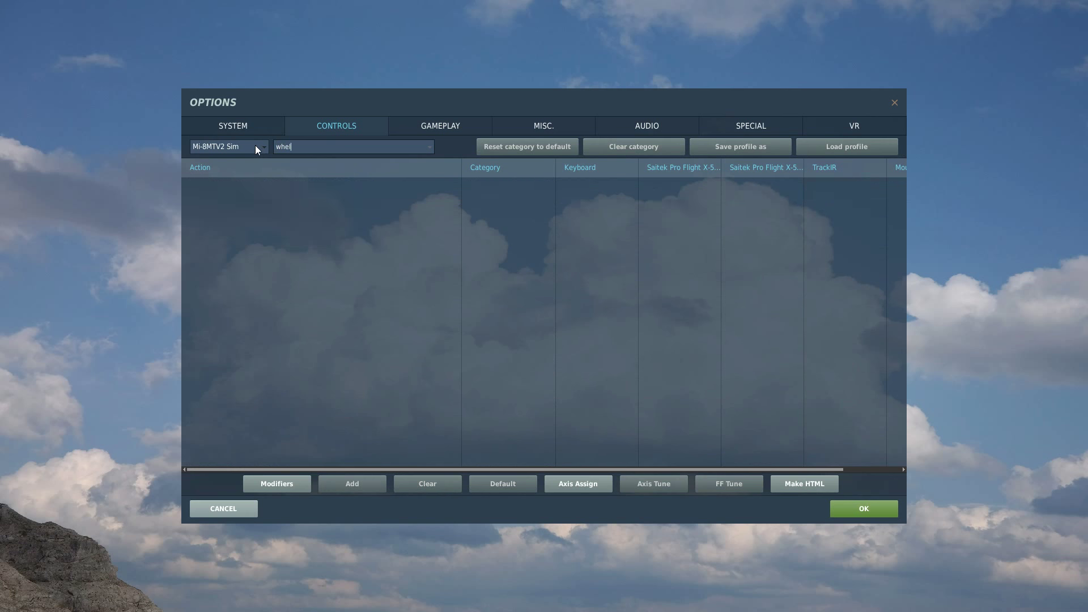
pyautogui.press('BackSpace')
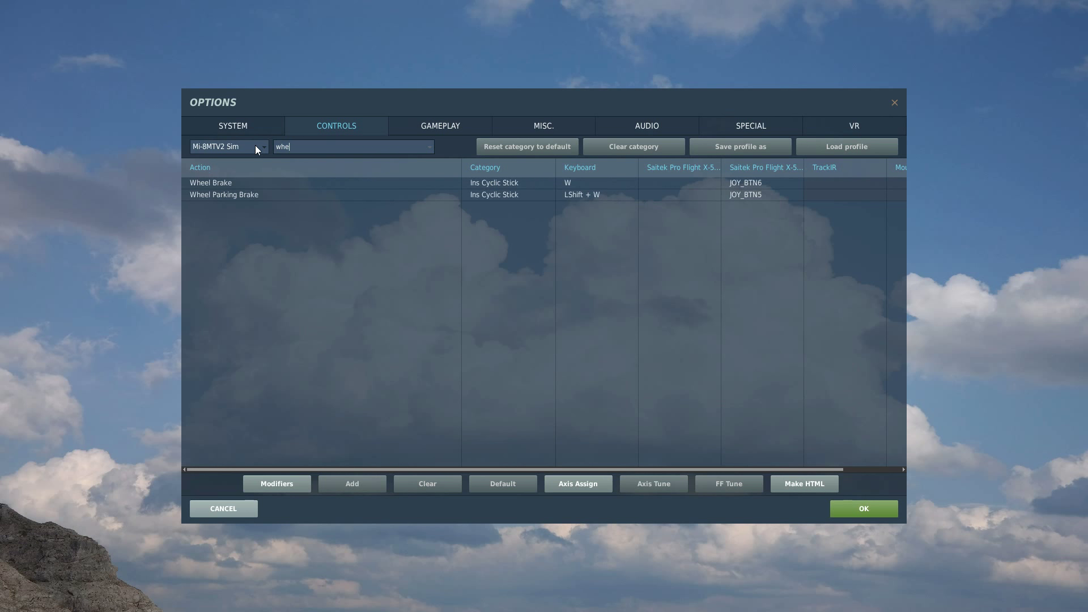
pyautogui.click(279, 187)
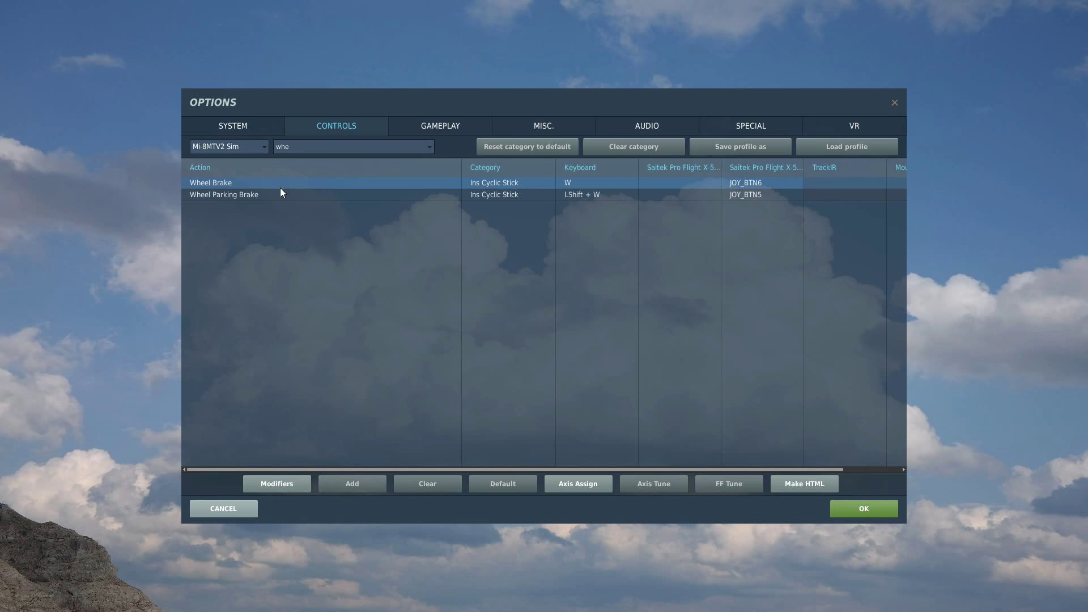
pyautogui.doubleClick(751, 185)
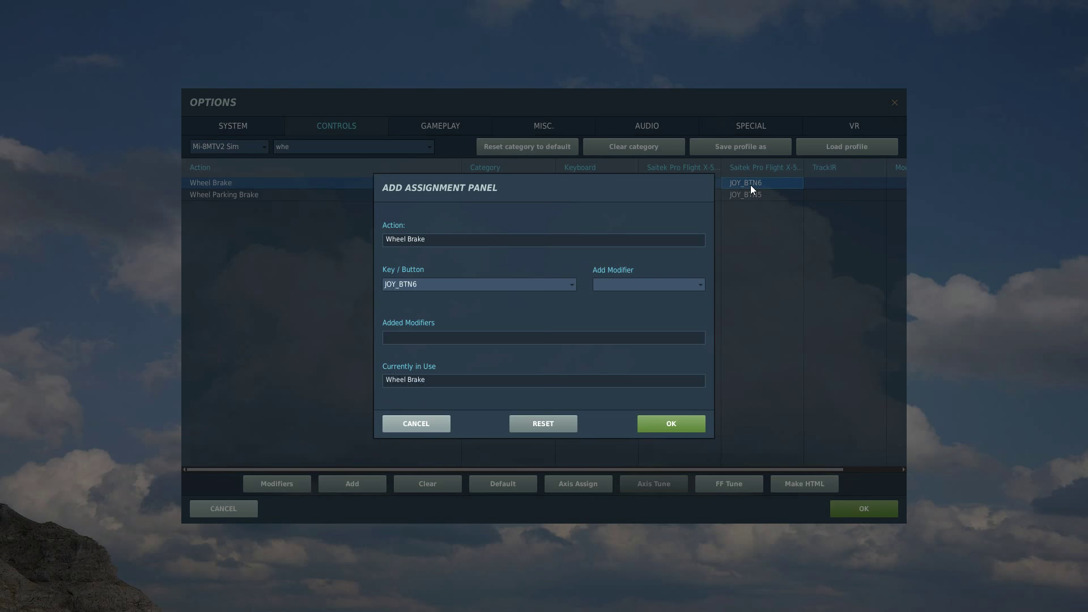
pyautogui.click(684, 422)
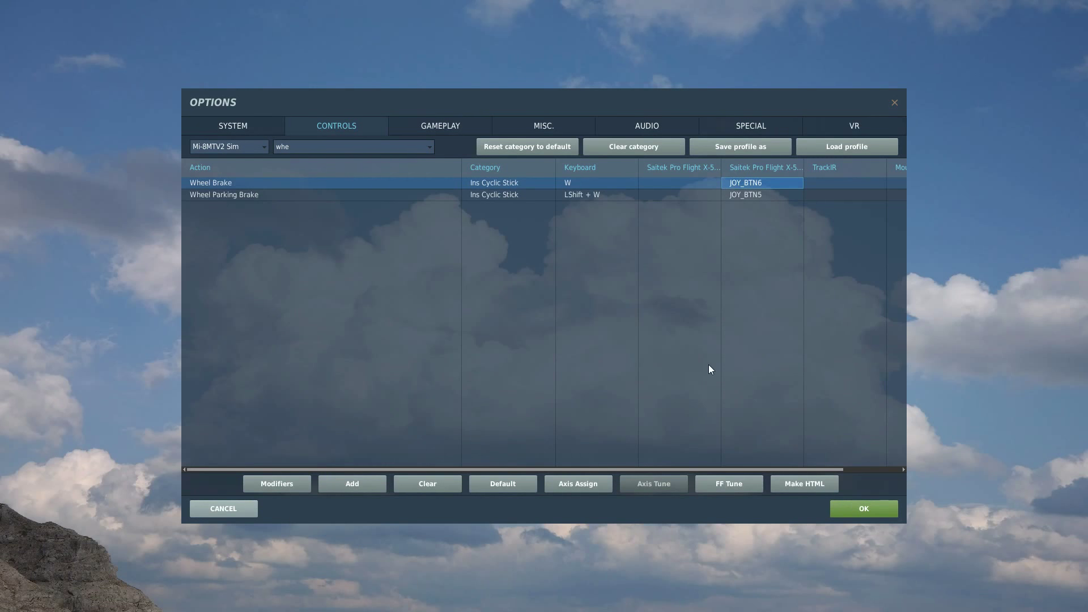
# Assign JOY_BTN5 on the second Saitek device to Wheel Parking Brake.
pyautogui.click(773, 196)
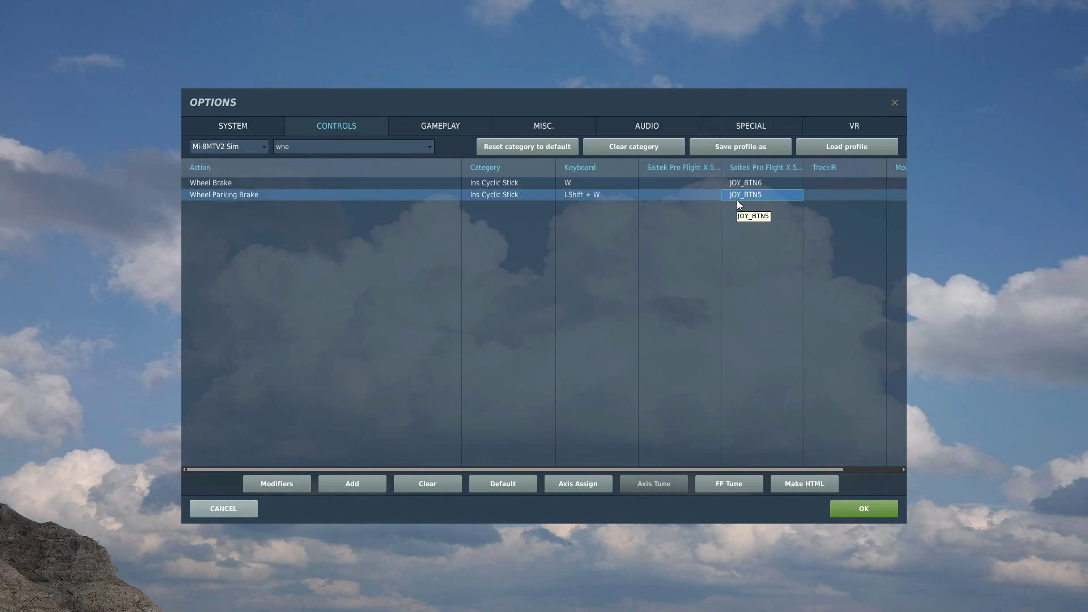
pyautogui.doubleClick(751, 199)
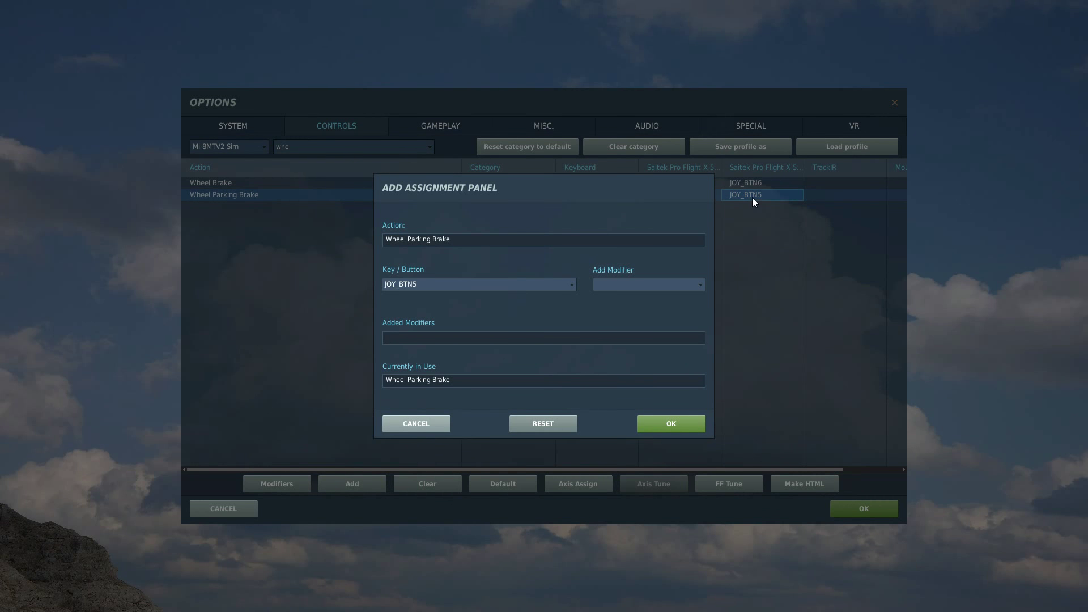
pyautogui.click(697, 425)
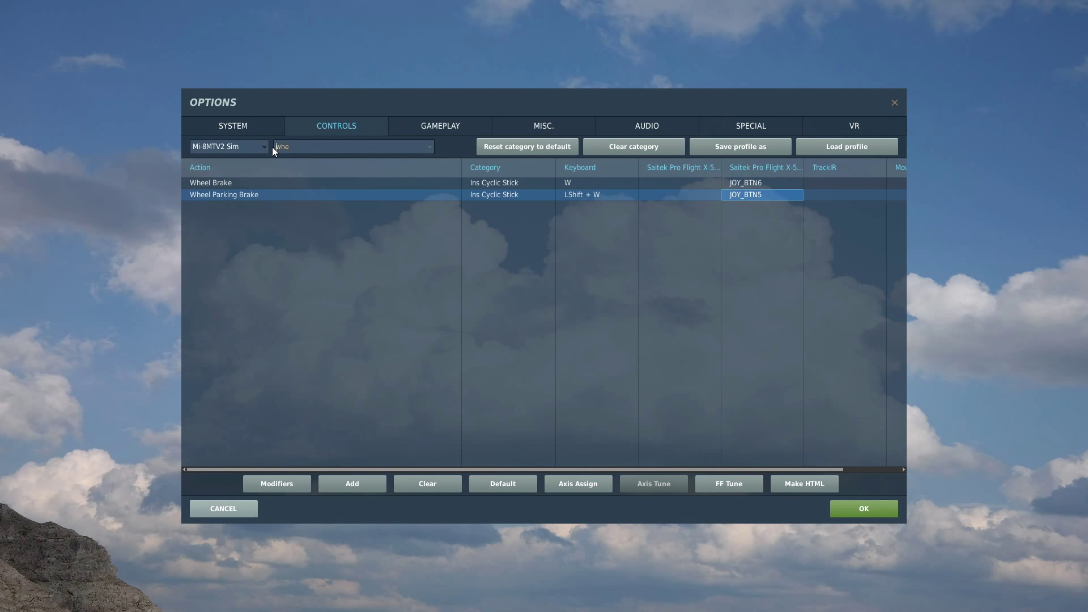
pyautogui.write('master')
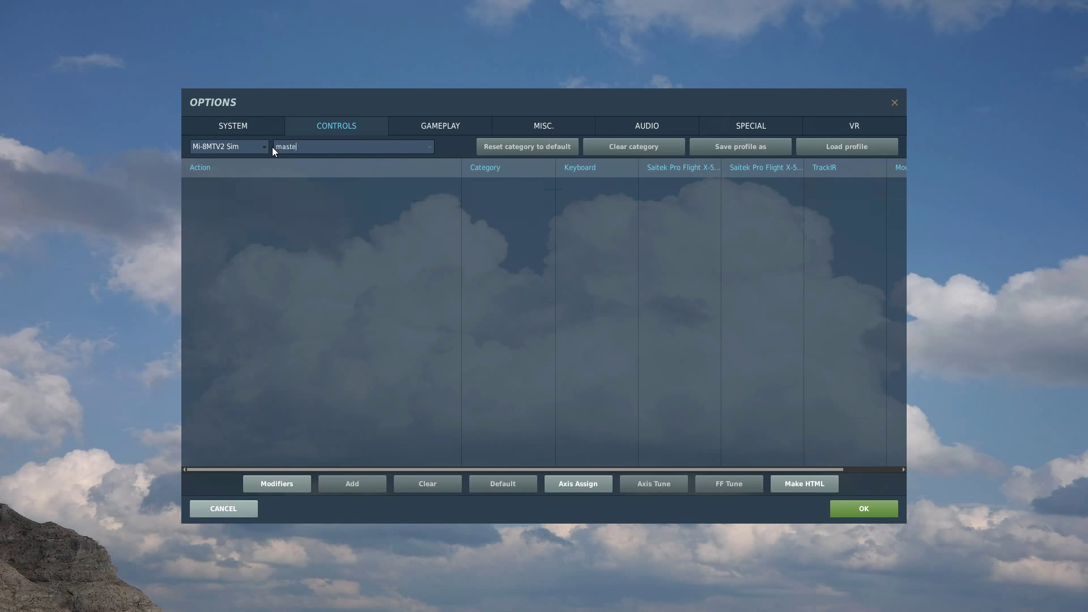
pyautogui.press('BackSpace')
pyautogui.press('BackSpace')
pyautogui.press('BackSpace')
pyautogui.press('BackSpace')
# Search for "arm", assign JOY_BTN4 on the second Saitek device to Weapon Safe/Armed Switch - ON/OFF, and save the options.
pyautogui.write('arm')
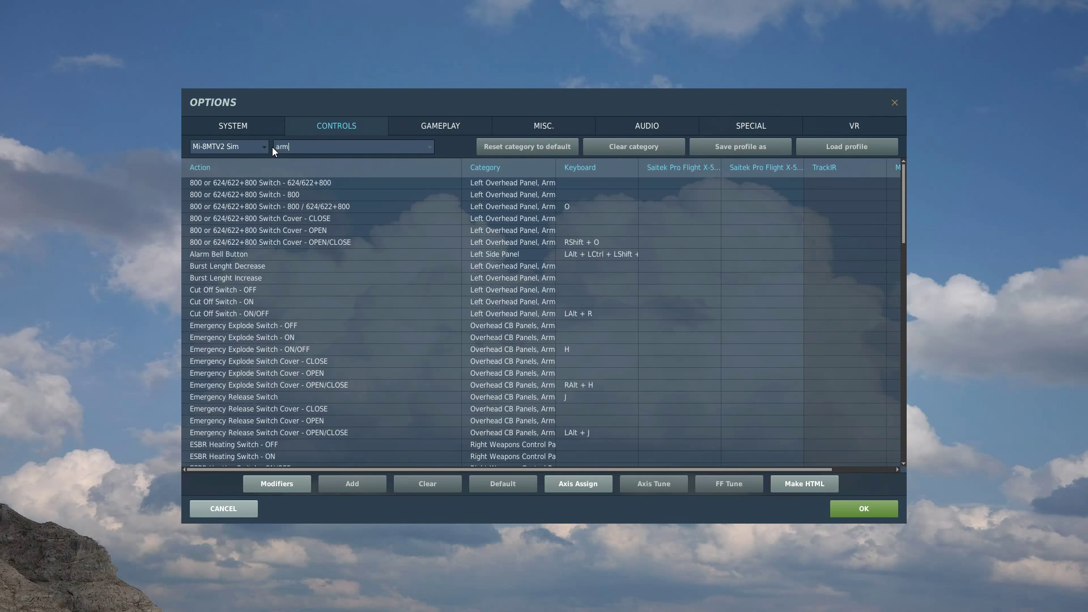
pyautogui.scroll(-15, 354, 210)
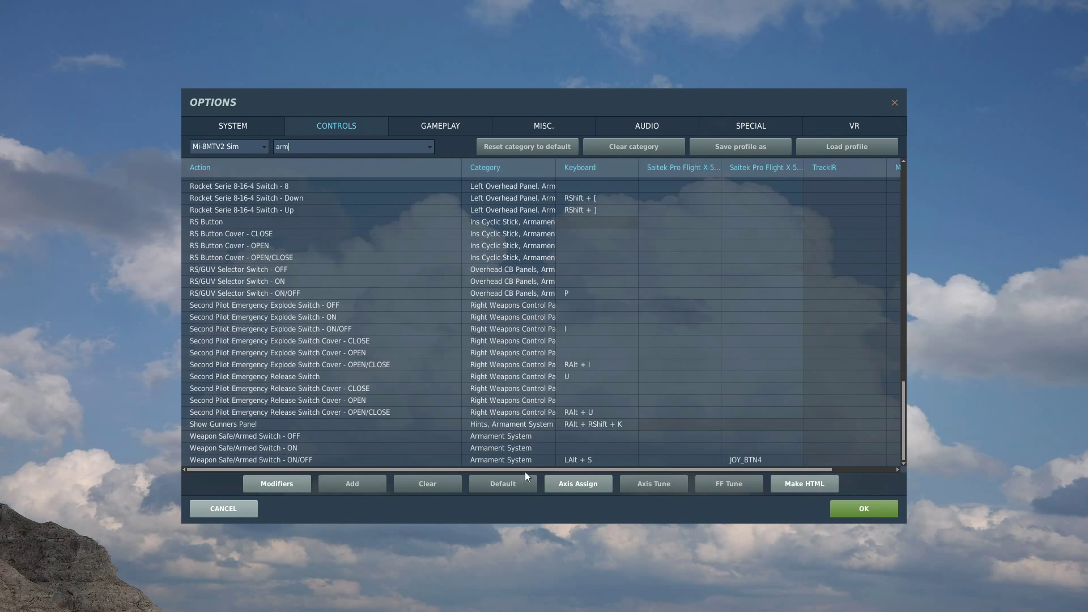
pyautogui.doubleClick(778, 461)
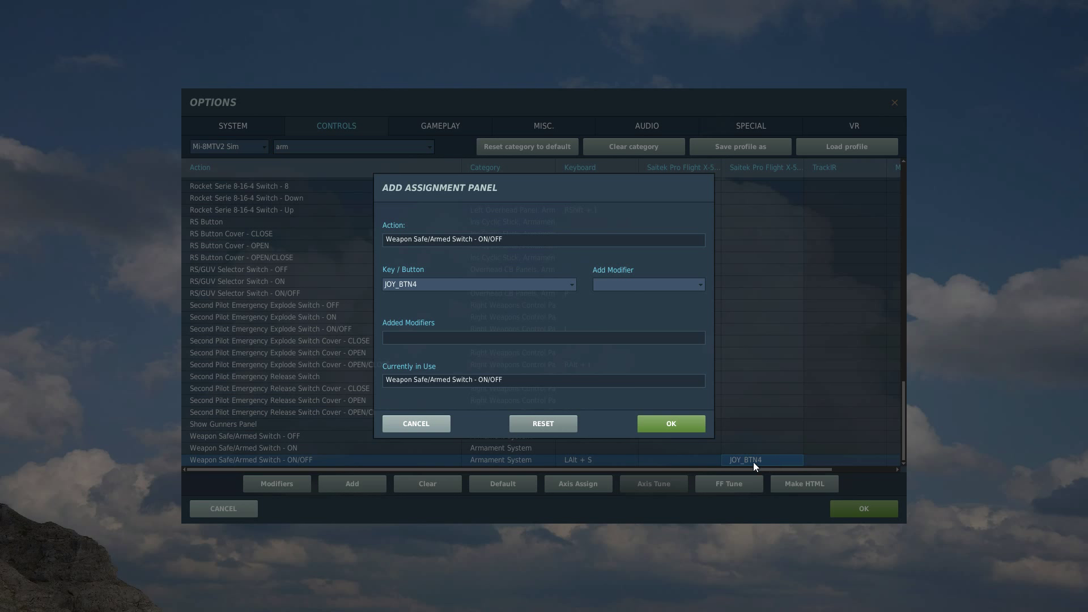
pyautogui.click(681, 425)
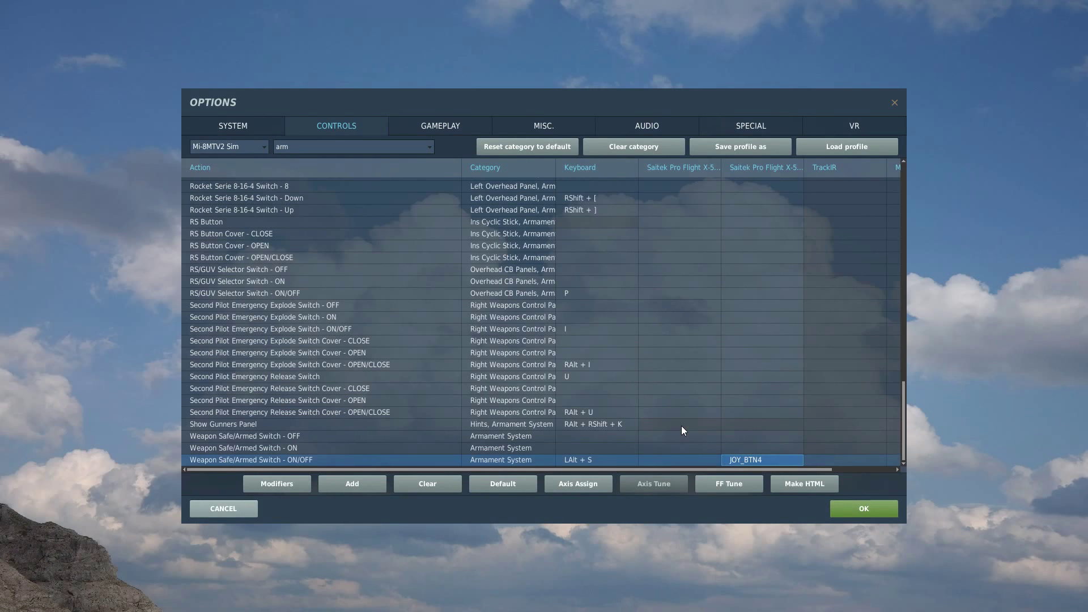
pyautogui.click(864, 509)
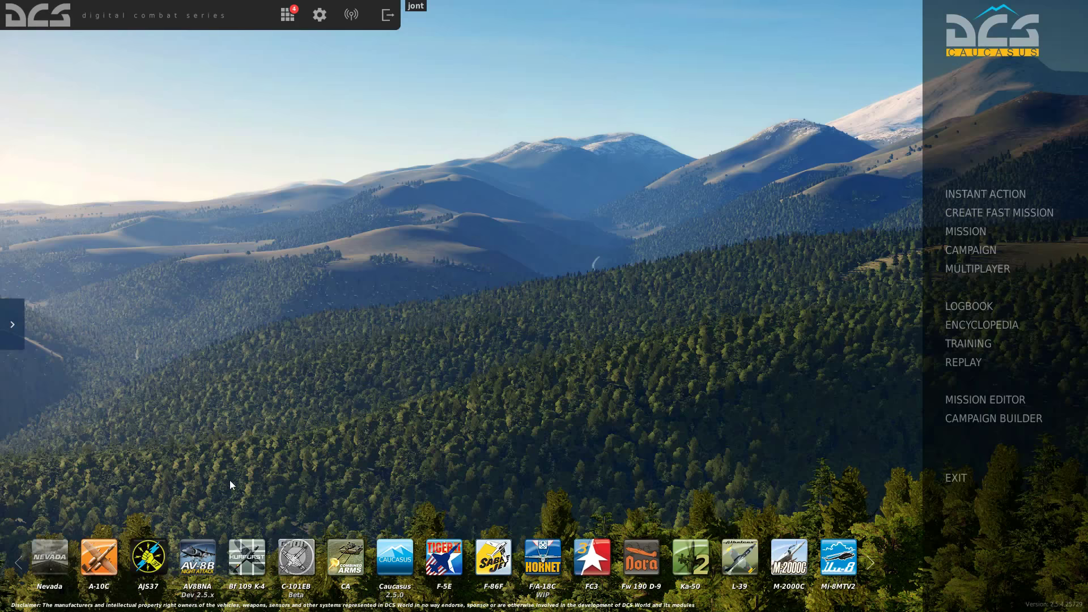